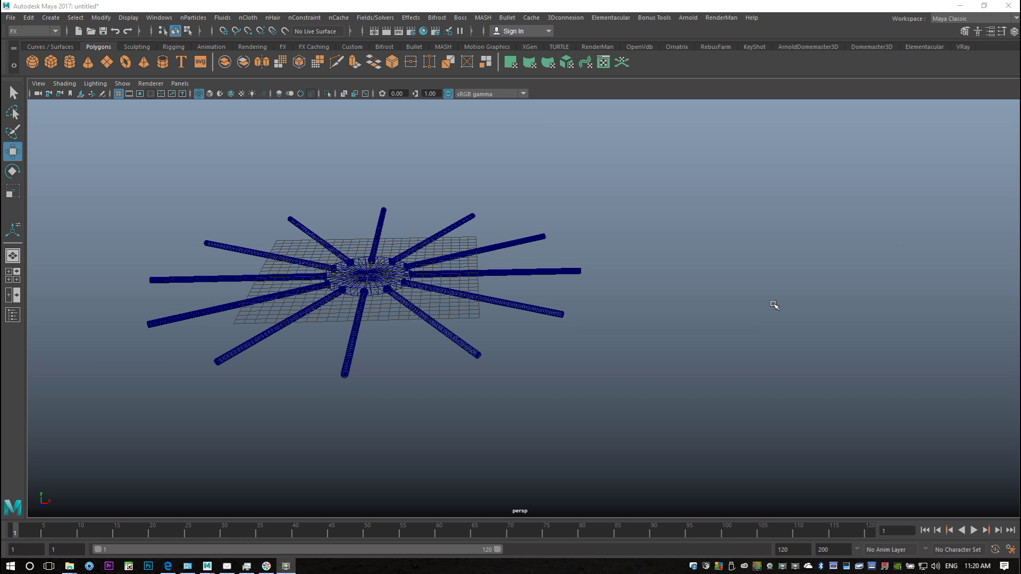
Orbit the perspective view to inspect the ring of rods around the central disc.
alt+drag(720, 429, 696, 405)
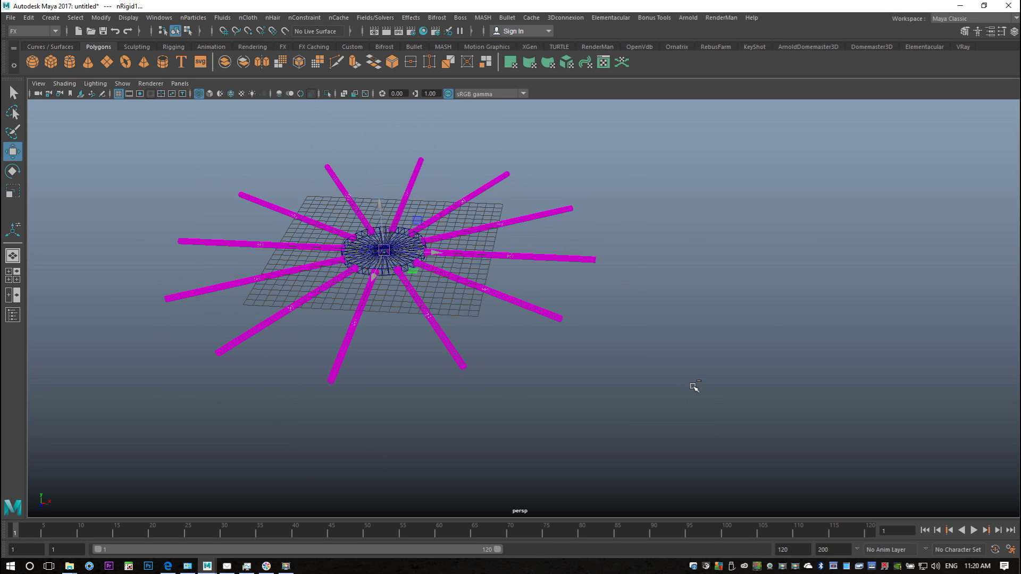
In Object Mode, select all the rods and the constraint and delete them.
click(693, 387)
right_click(546, 262)
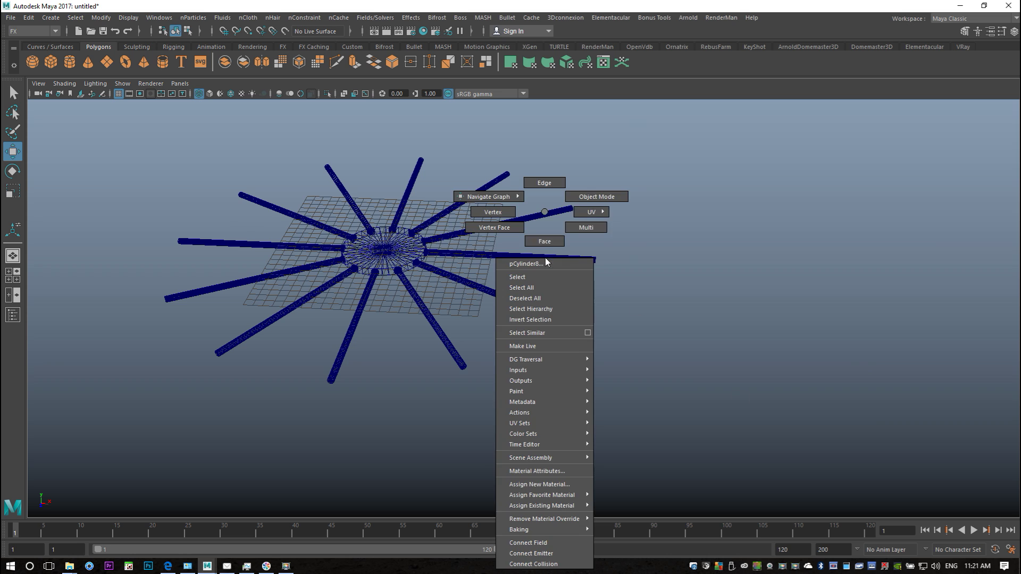
click(596, 197)
drag(181, 160, 646, 412)
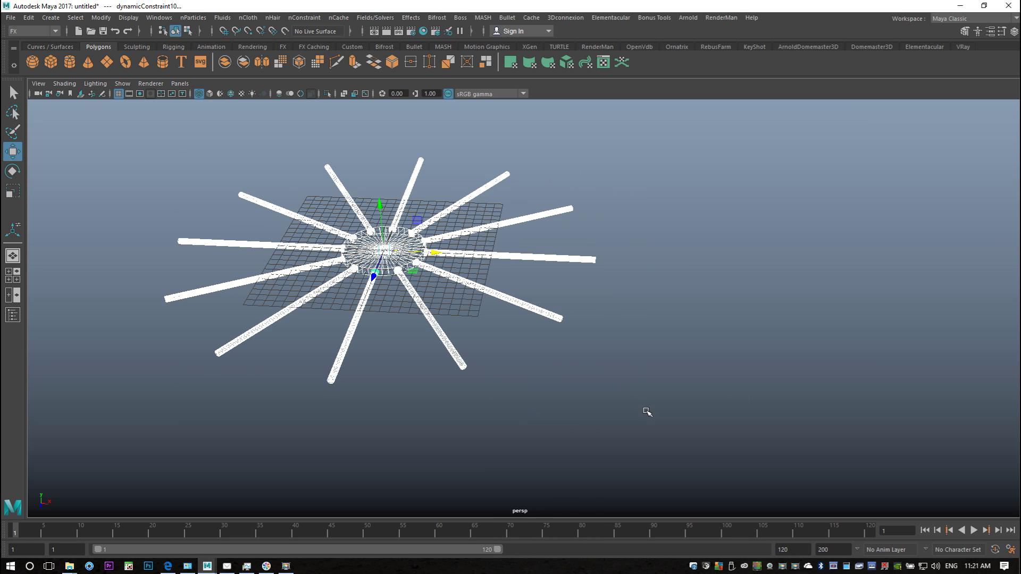
key(Delete)
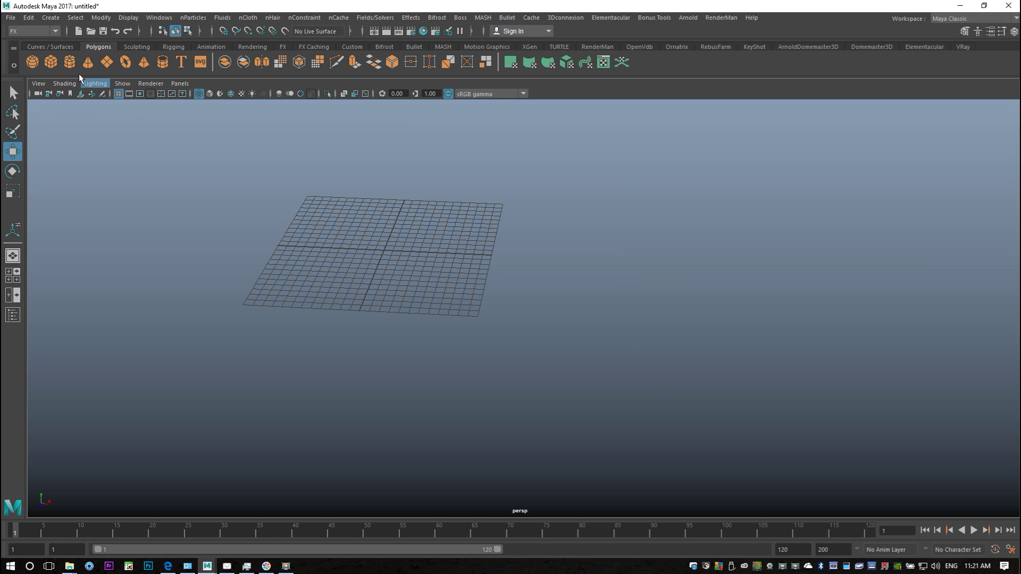
Create a polygon cylinder, move it along X, and squash it vertically into a thin disc.
click(70, 61)
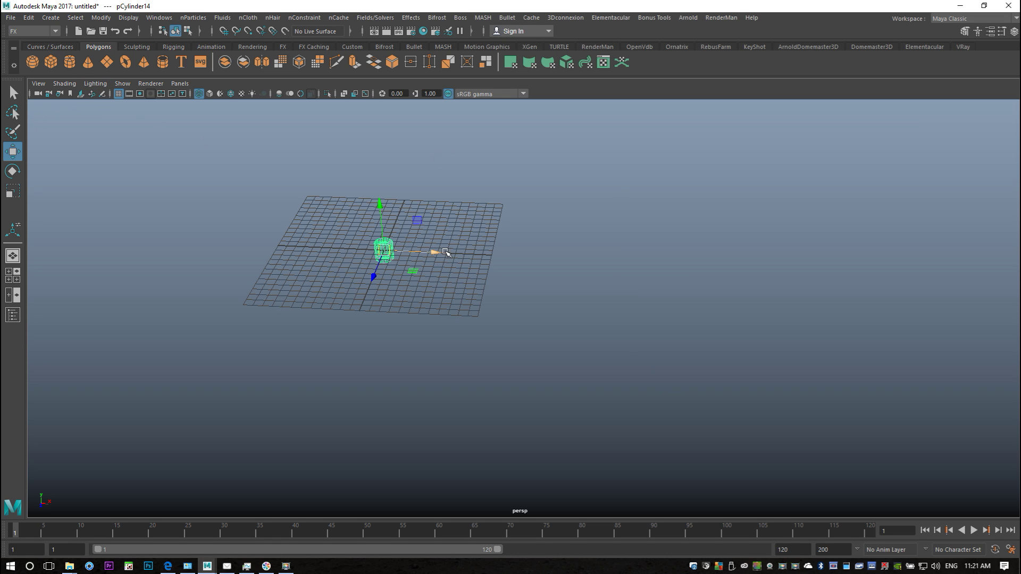
drag(447, 253, 755, 312)
key(f)
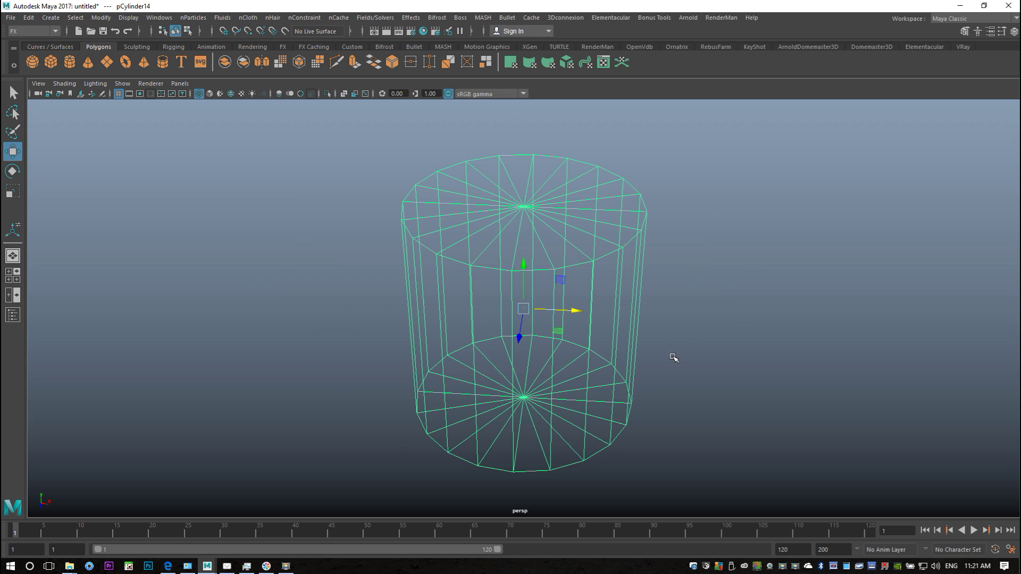
key(r)
drag(524, 267, 539, 309)
click(658, 253)
alt+right_drag(663, 234, 572, 272)
Create a second cylinder just right of the disc and tip it onto its side.
click(69, 62)
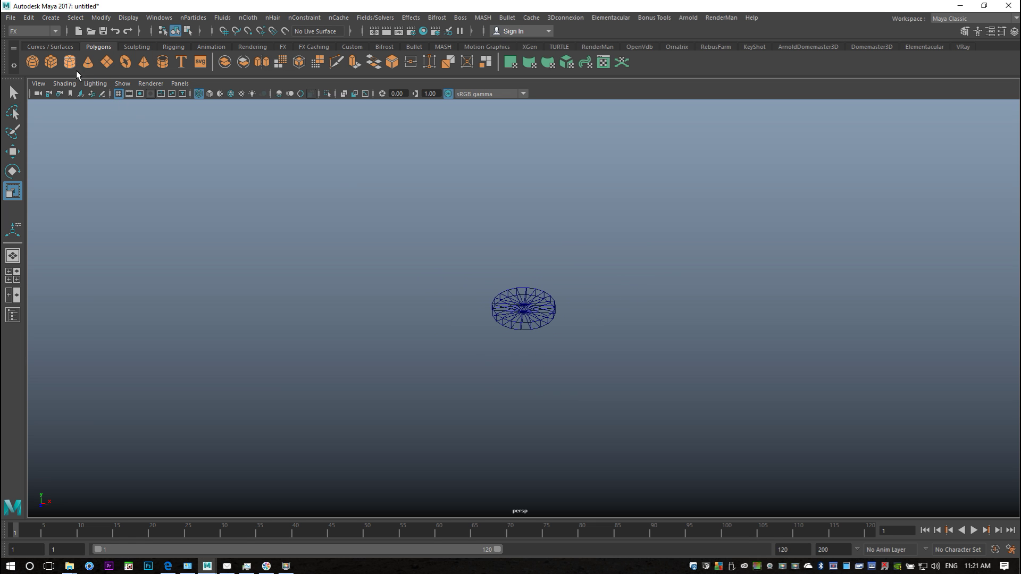
alt+right_drag(526, 378, 295, 371)
key(w)
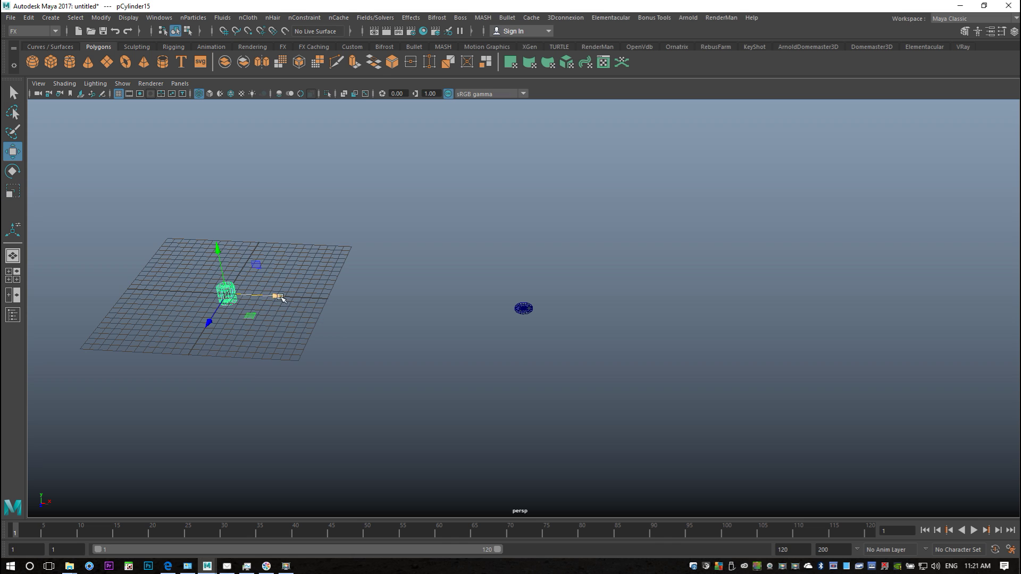
drag(276, 297, 337, 300)
drag(418, 322, 624, 350)
key(e)
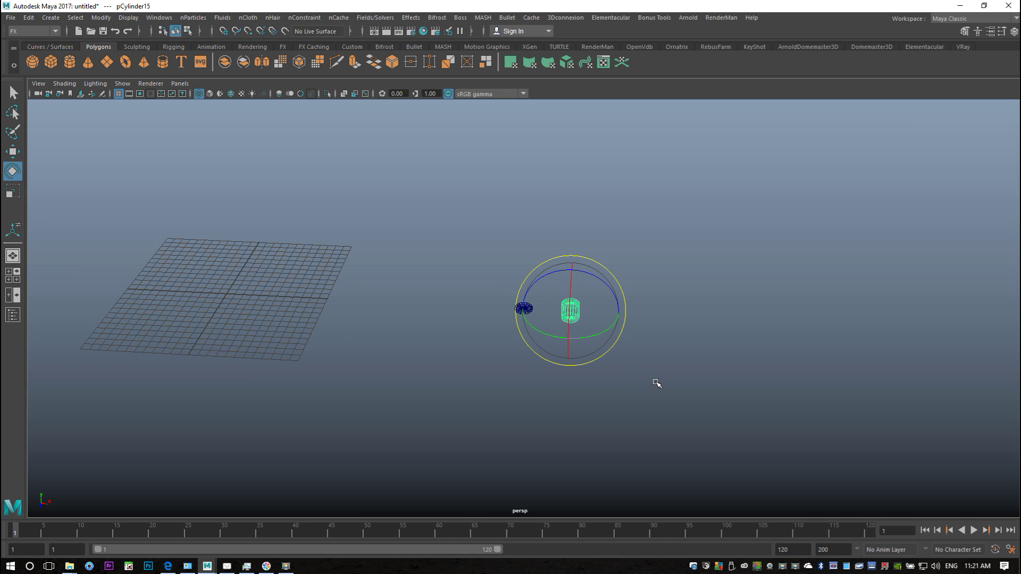
drag(597, 258, 652, 353)
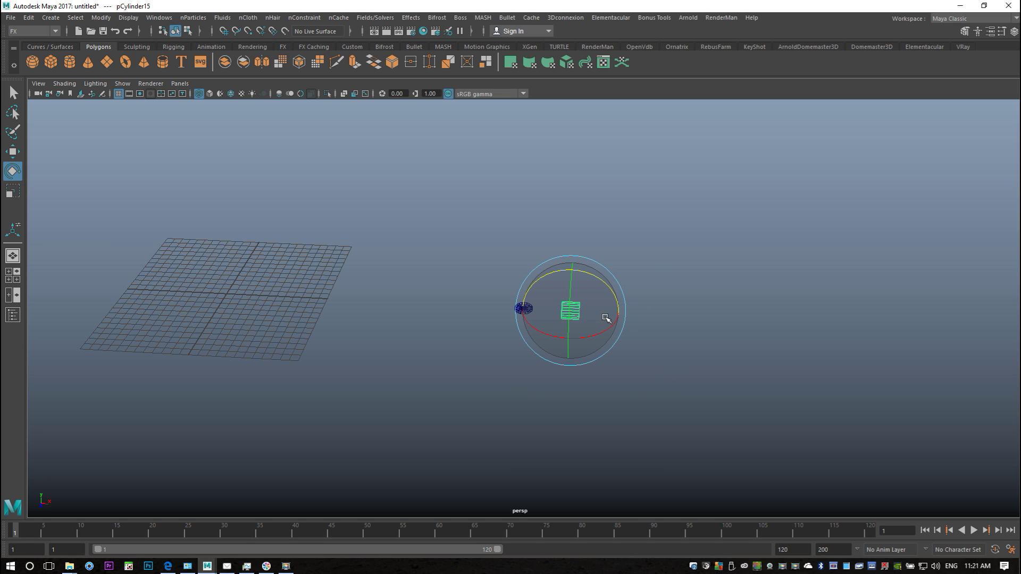
Set the cylinder's polyCylinder Subdivisions Height to 40 in the Attribute Editor.
key(ctrl+a)
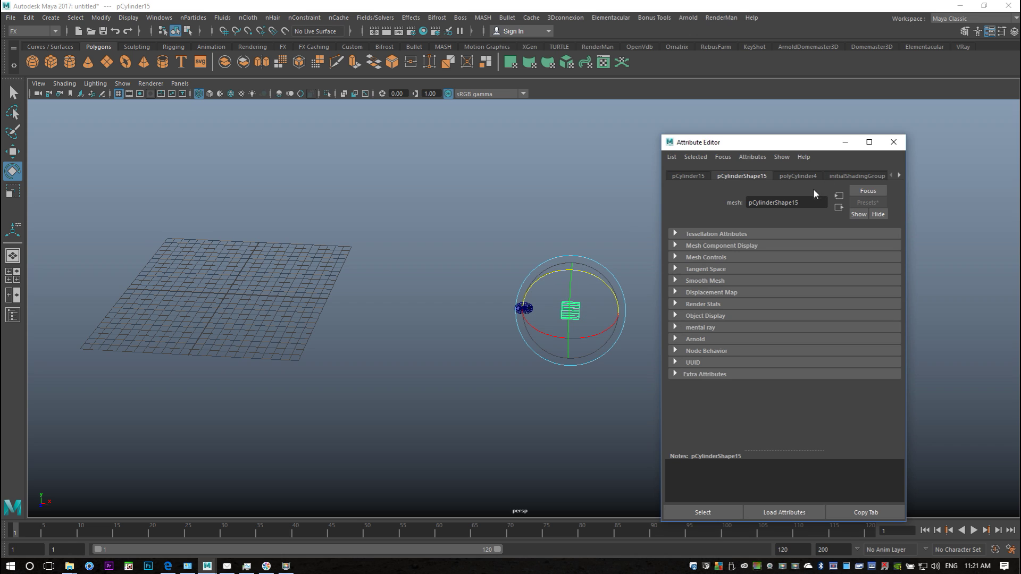
click(801, 176)
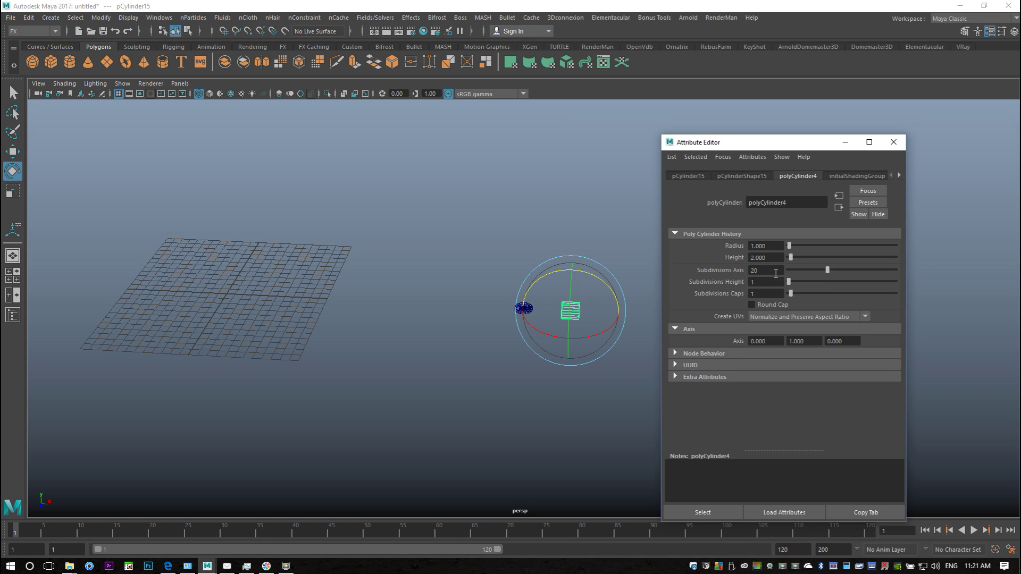
drag(789, 281, 895, 291)
text(40)
key(Return)
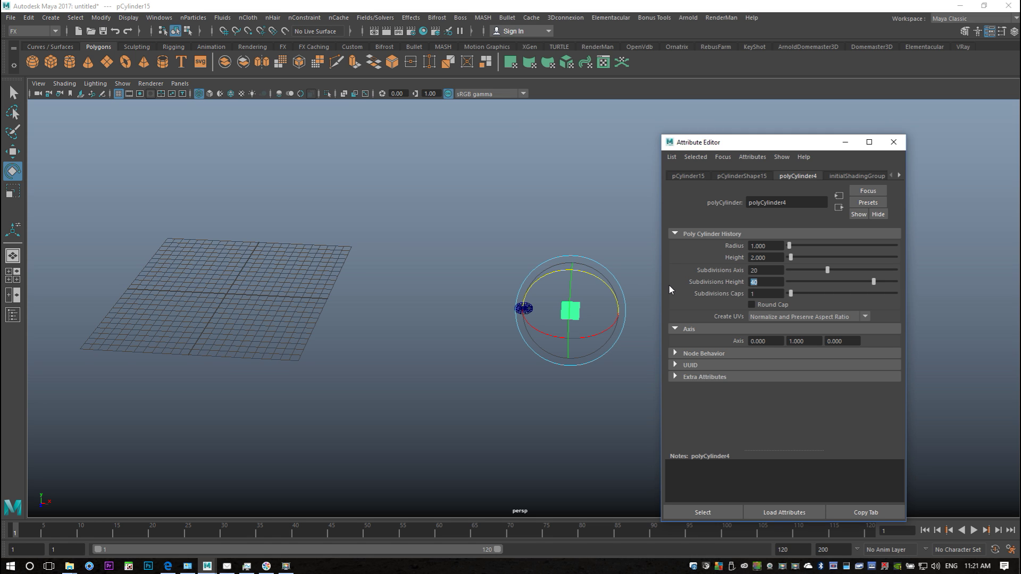
click(845, 142)
Scale the cylinder along X into a long thin rod.
key(r)
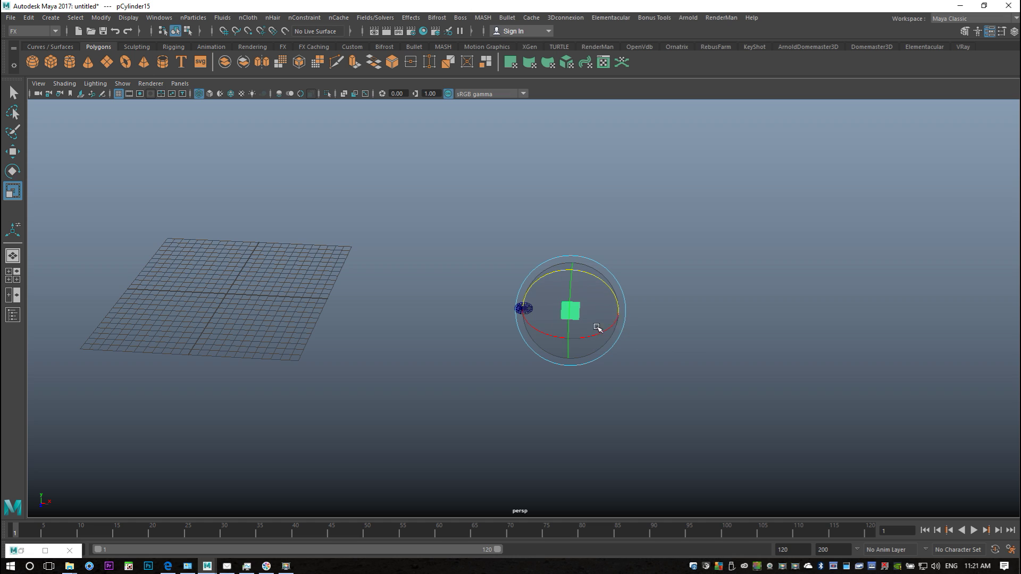
drag(618, 314, 819, 351)
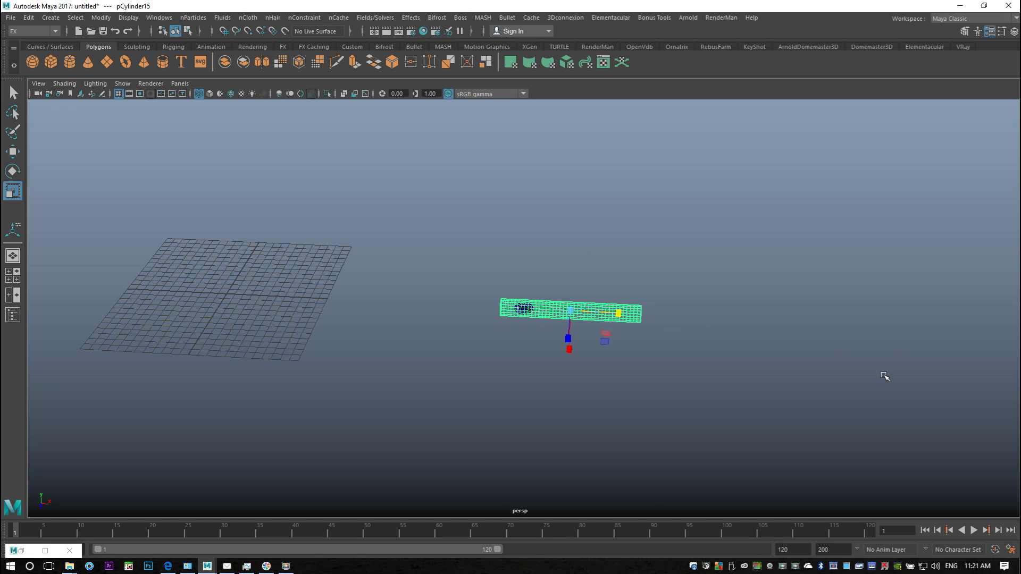
drag(621, 315, 763, 334)
drag(575, 339, 336, 333)
scroll(585, 413, up, 5)
scroll(702, 428, up, 3)
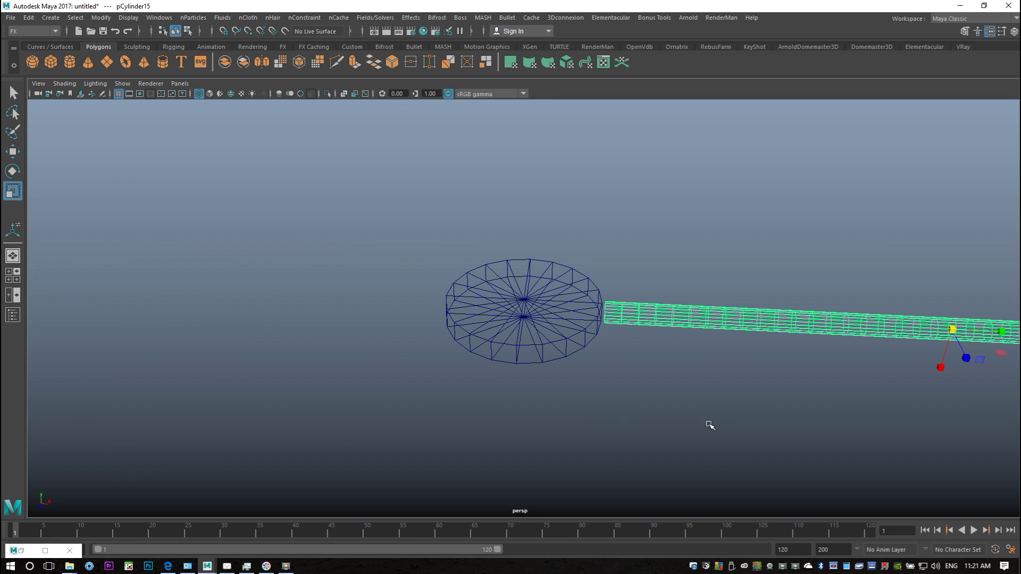
alt+drag(709, 424, 642, 369)
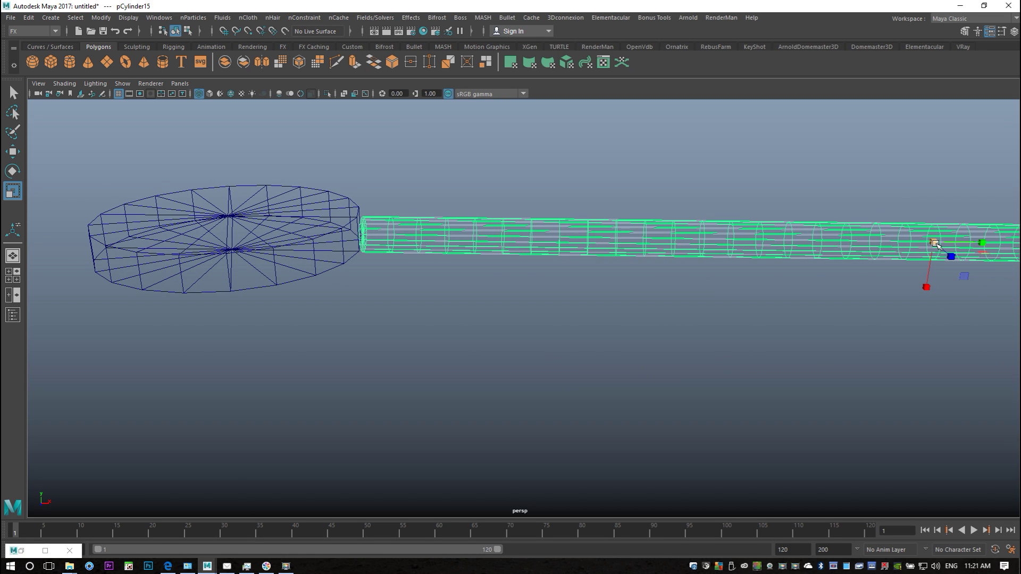
drag(935, 242, 713, 356)
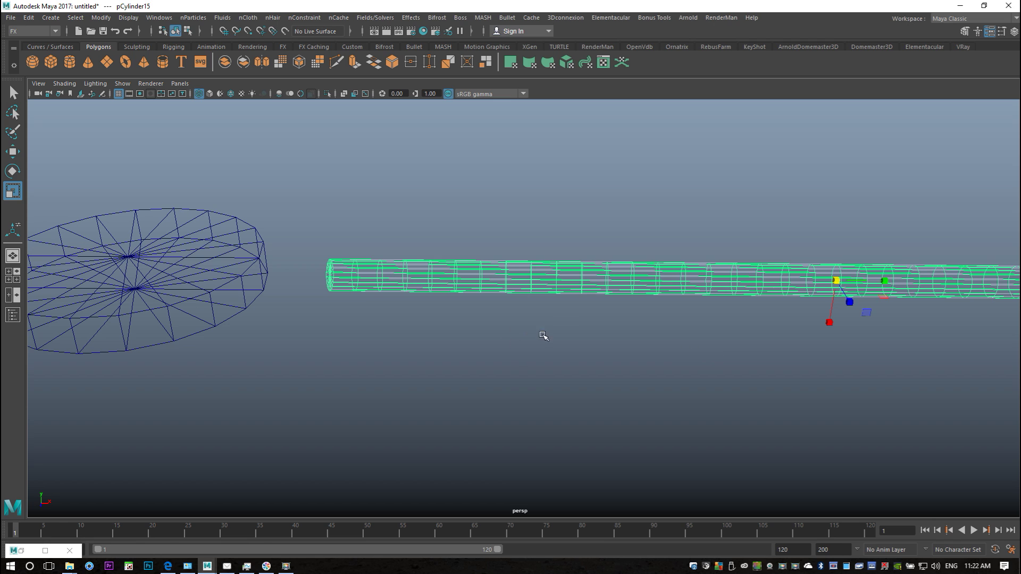
Move the rod so its end meets the disc's rim, then frame both in the top view.
key(w)
drag(888, 281, 816, 293)
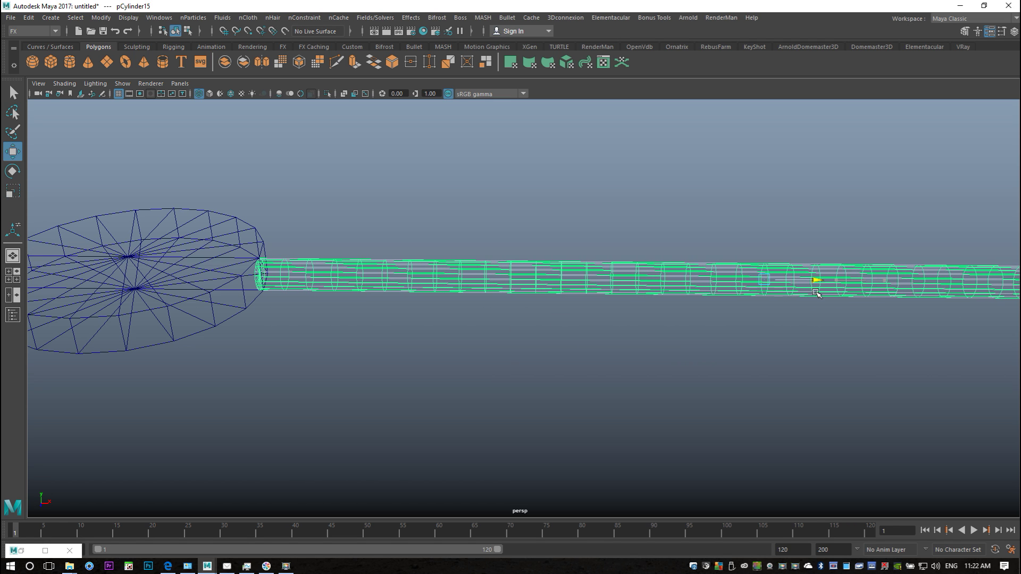
click(21, 276)
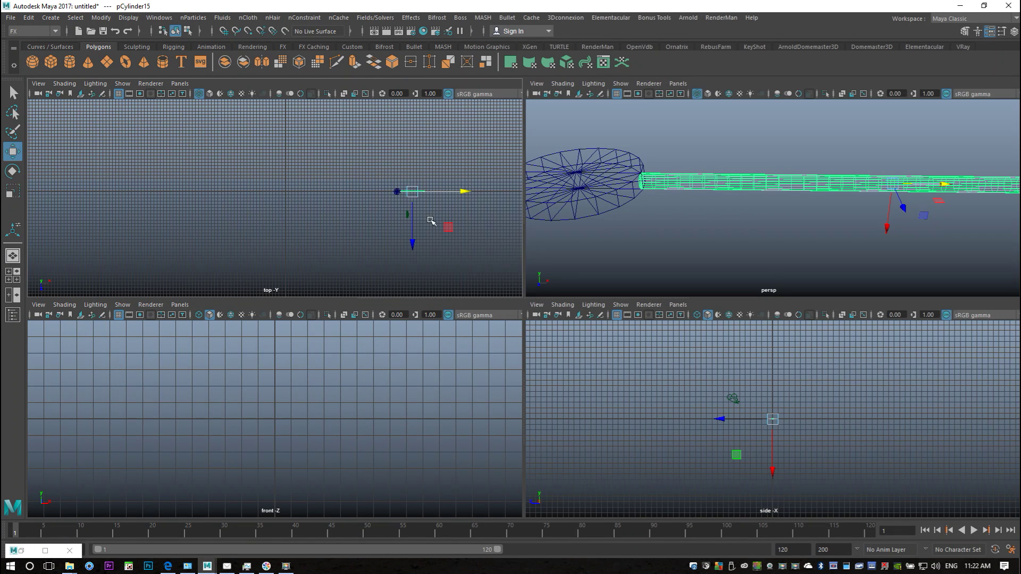
key(space)
key(f)
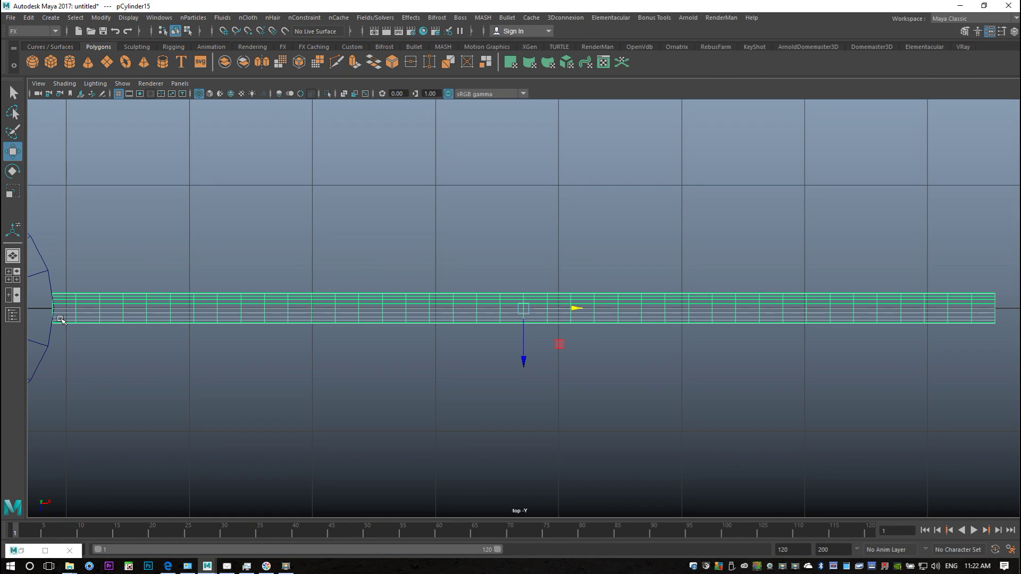
scroll(217, 365, down, 5)
alt+middle_drag(290, 424, 419, 369)
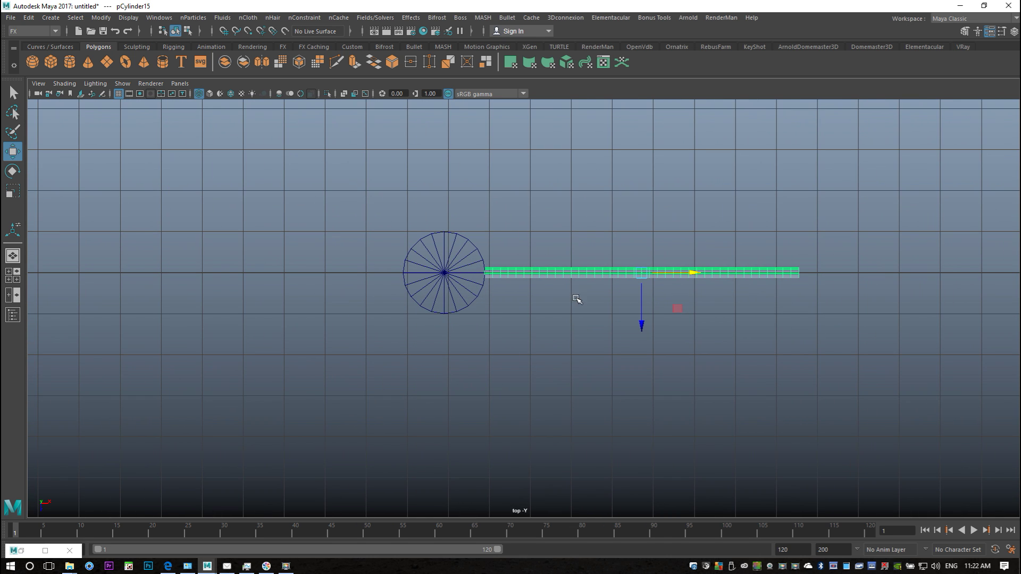
Convert the long cylinder into an nCloth object and dismiss the Subdiv Proxy Options.
click(247, 17)
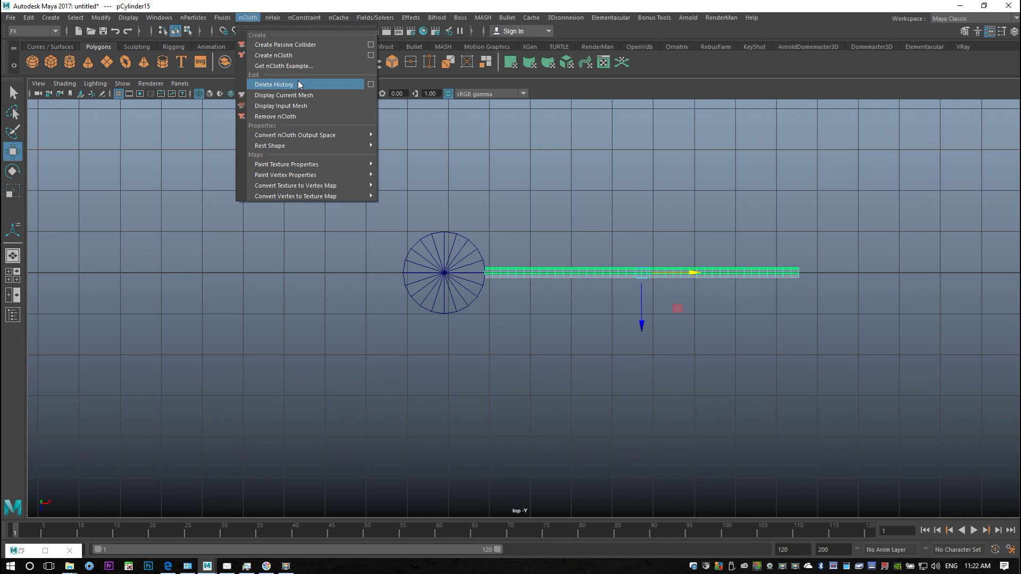
click(268, 104)
key(ctrl+grave)
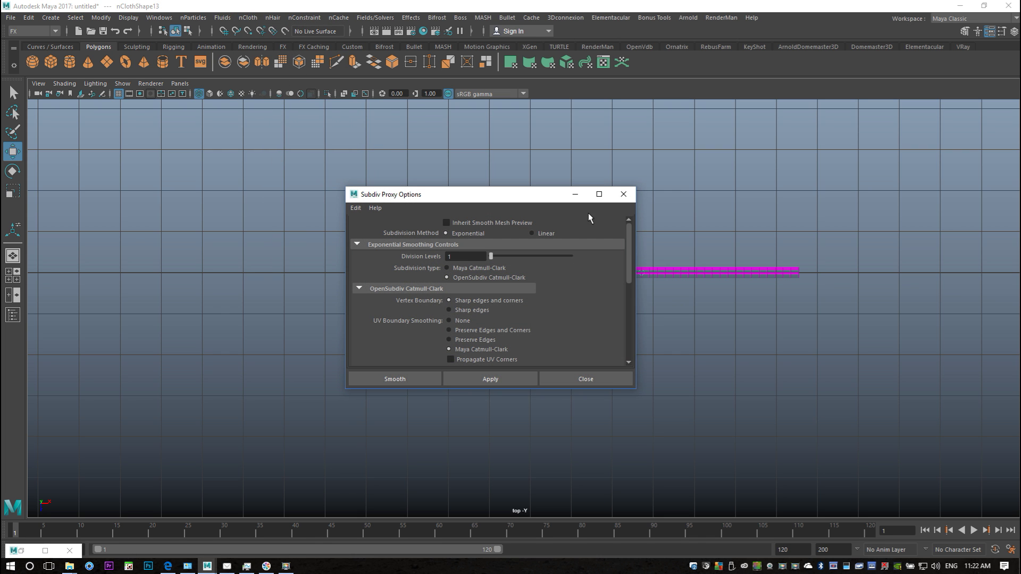
click(623, 194)
In a maximized perspective view, play the simulation to frame 12, then return to frame 1.
click(12, 280)
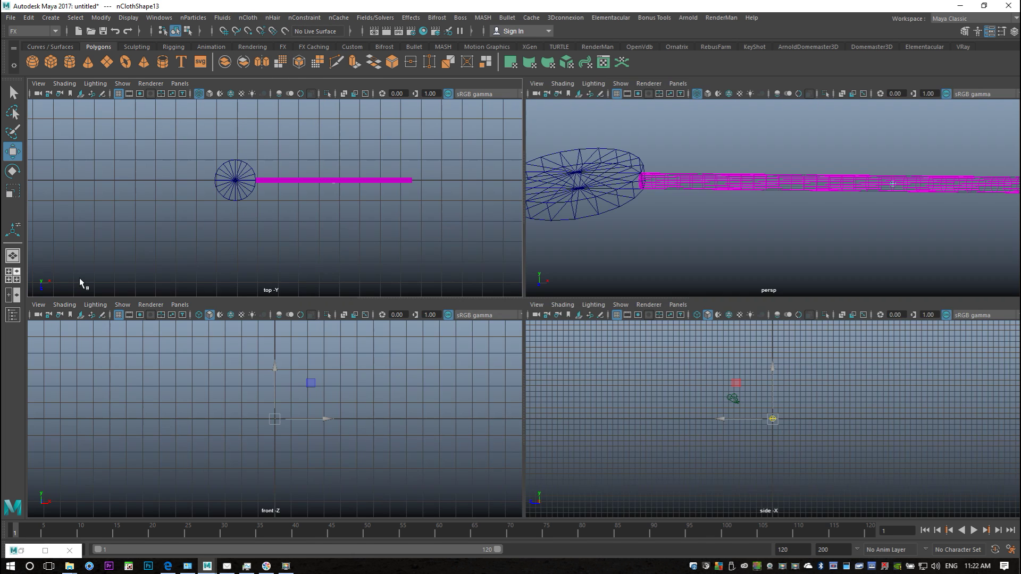
key(space)
alt+drag(590, 265, 412, 394)
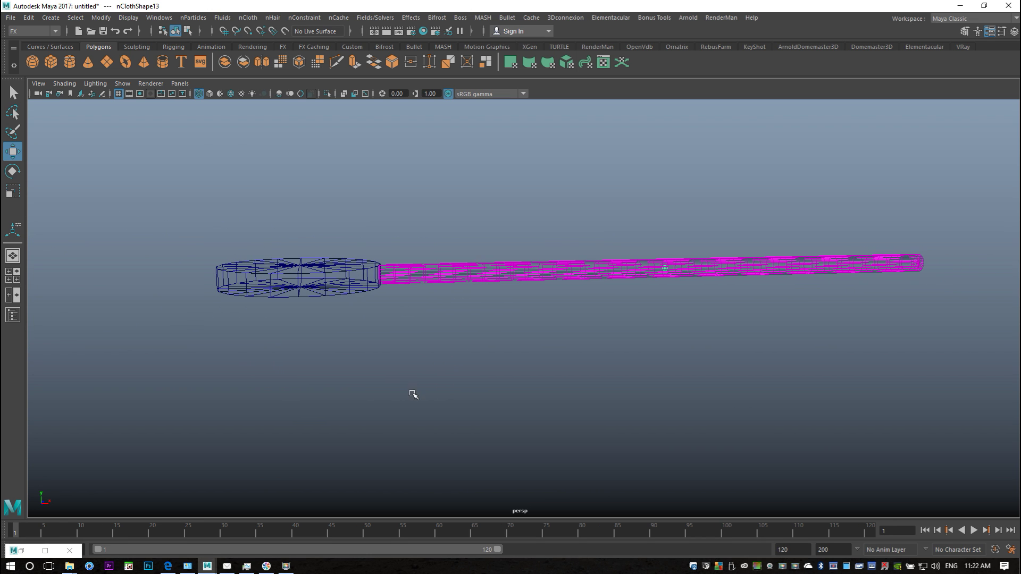
click(974, 530)
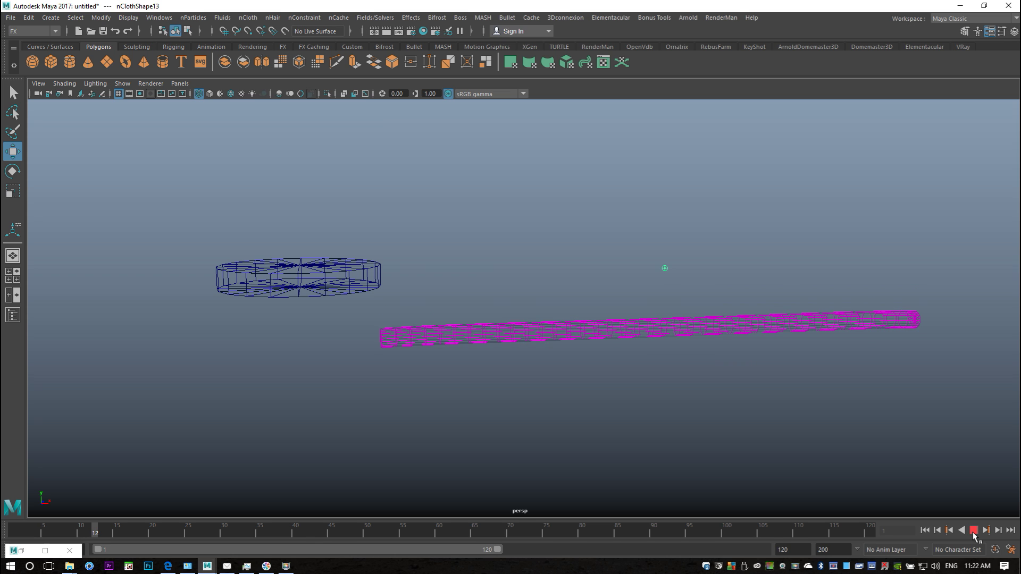
click(973, 530)
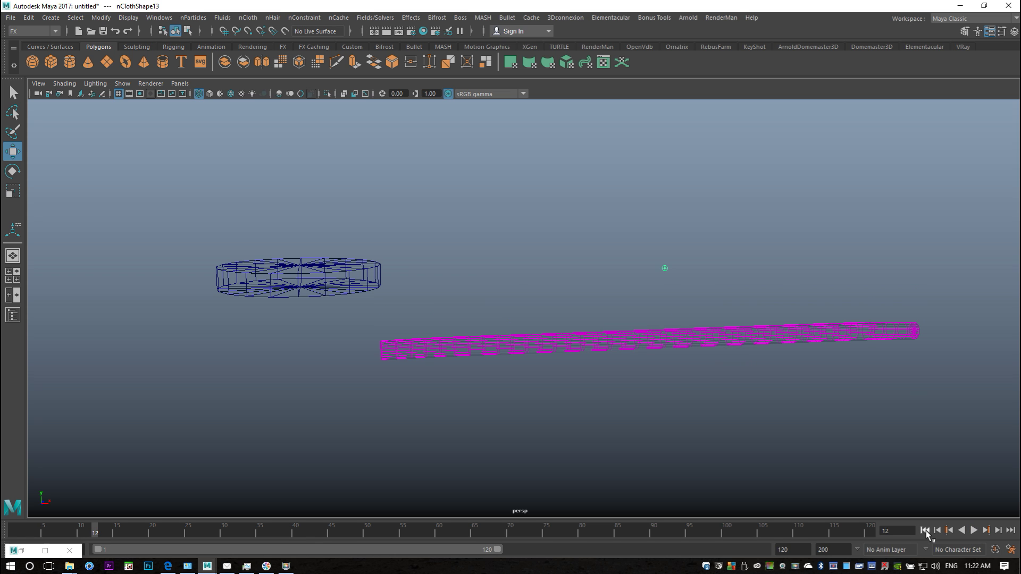
click(925, 531)
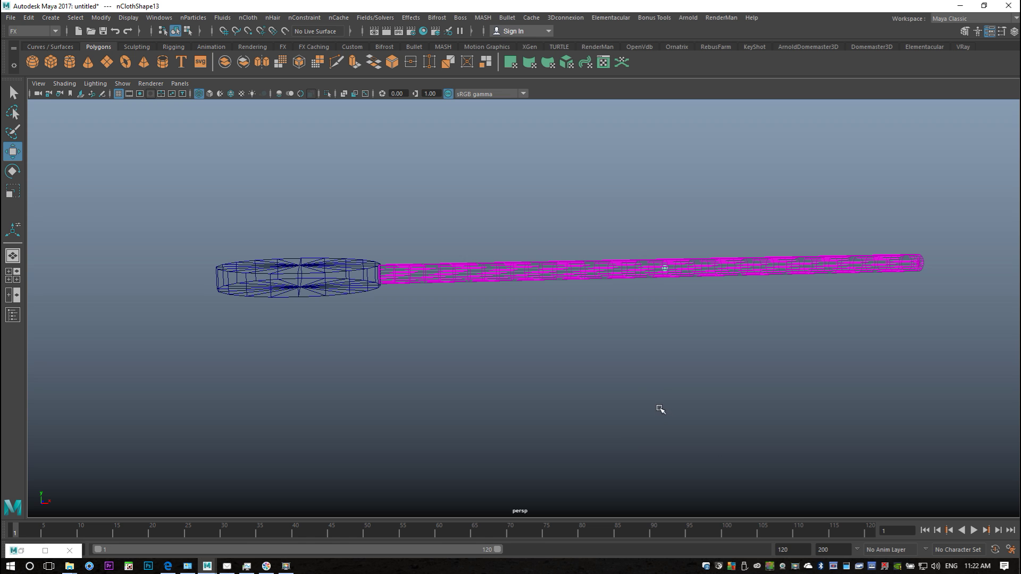
alt+drag(660, 409, 707, 446)
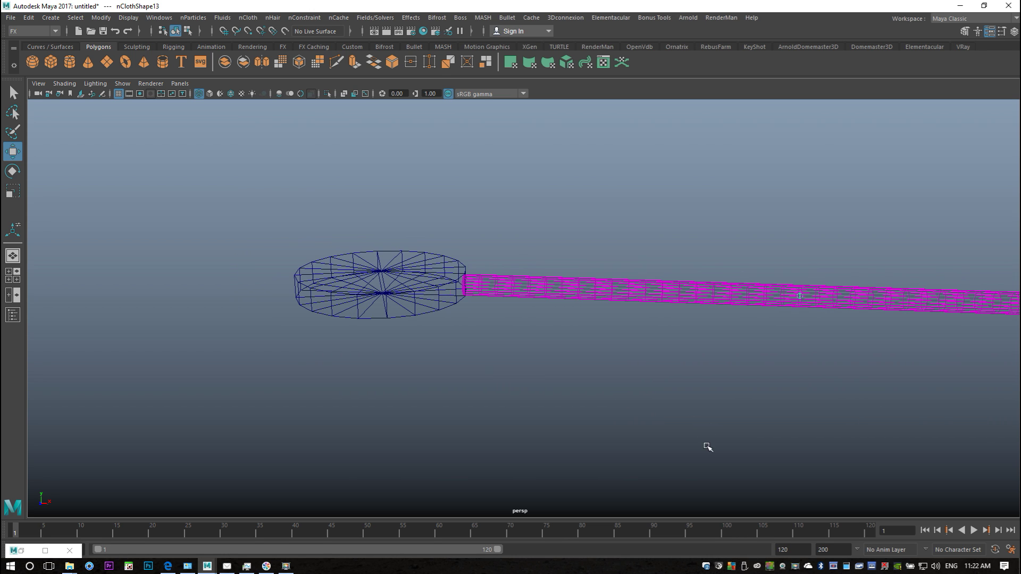
Make the disc an nCloth passive collider.
click(362, 301)
drag(613, 266, 663, 382)
click(367, 306)
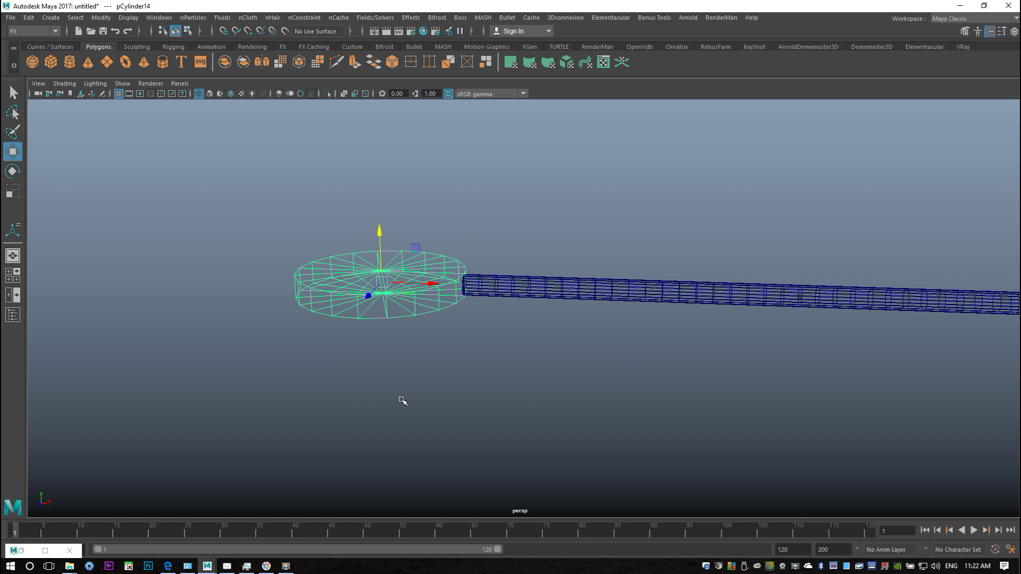
click(361, 209)
click(307, 18)
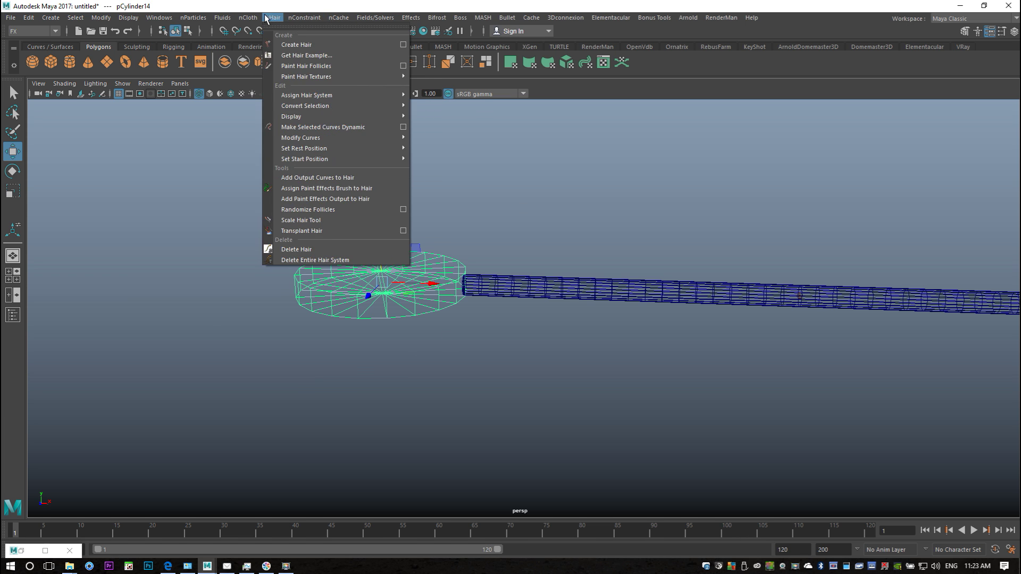
mouse_move(247, 18)
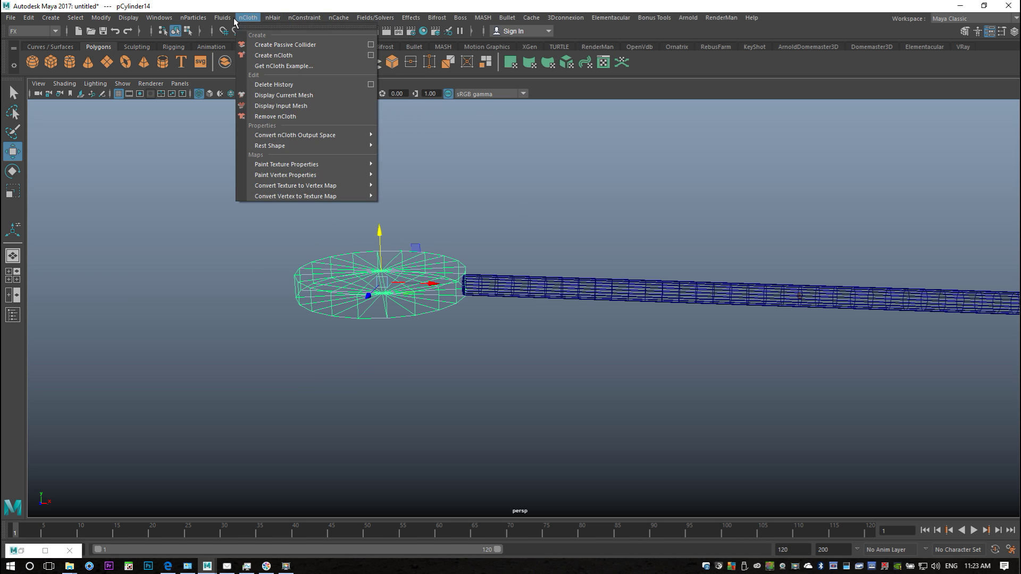
click(325, 46)
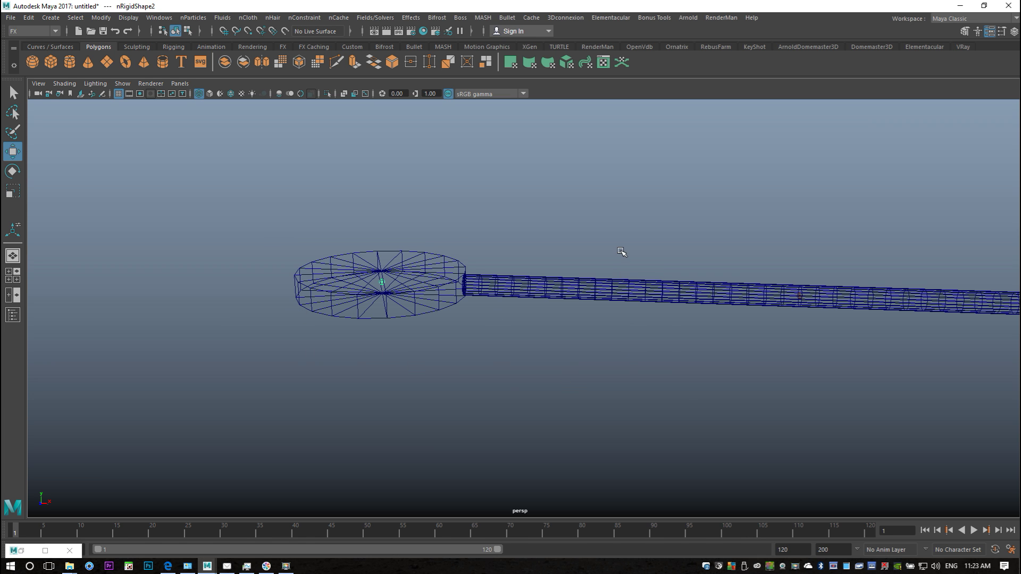
Select the tube's left-end vertices plus the disc and apply a Point to Surface nConstraint.
drag(623, 254, 687, 384)
mouse_move(523, 391)
alt+mouse_down()
mouse_move(538, 392)
mouse_move(533, 376)
alt+mouse_up()
right_drag(511, 287, 458, 215)
drag(431, 239, 466, 354)
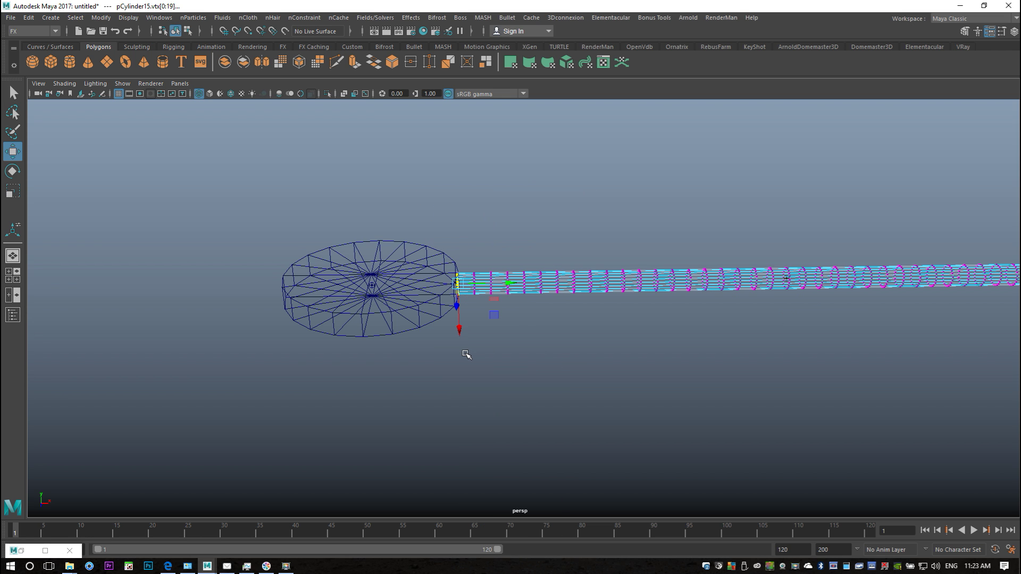
click(432, 246)
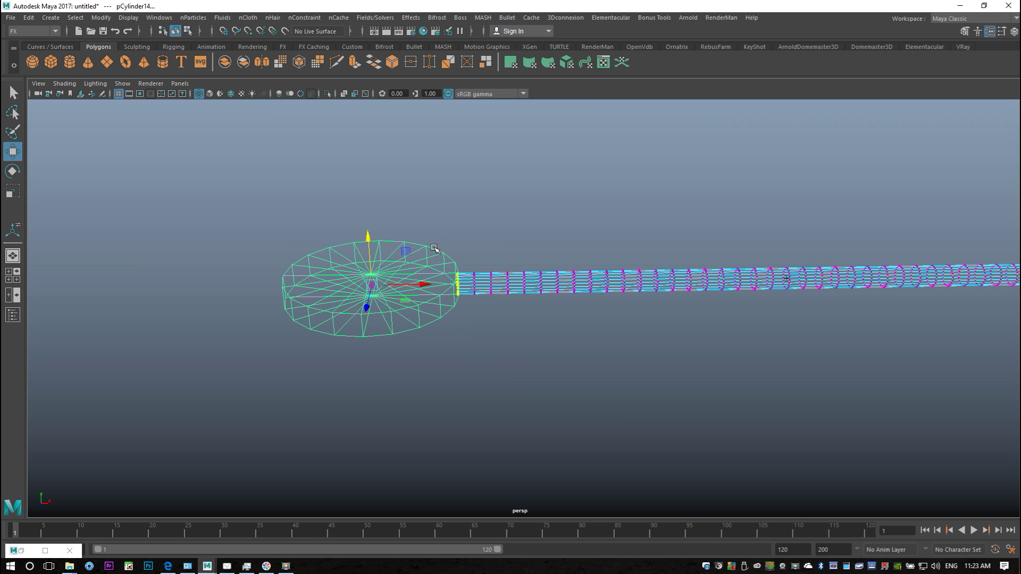
click(374, 17)
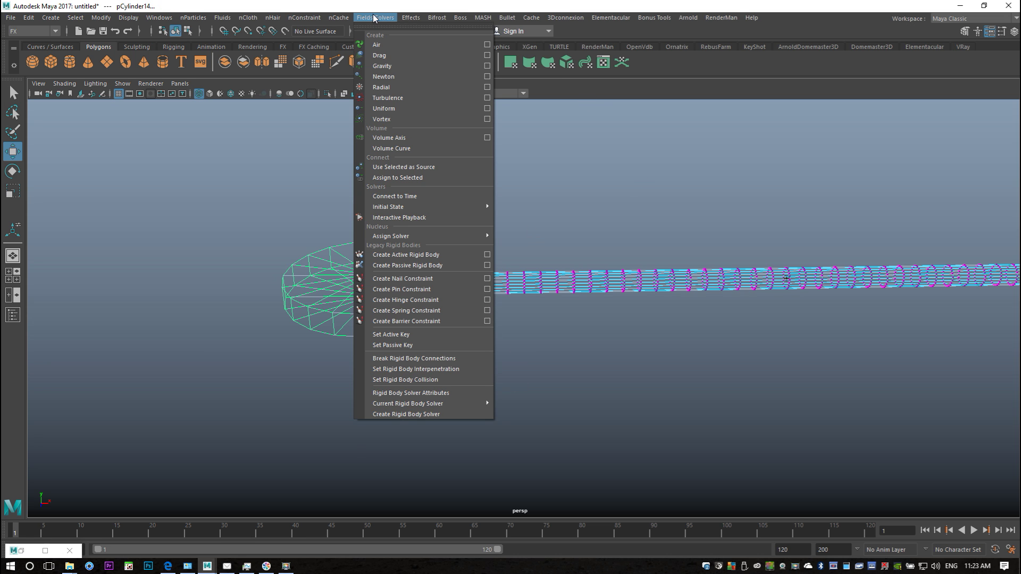
mouse_move(305, 20)
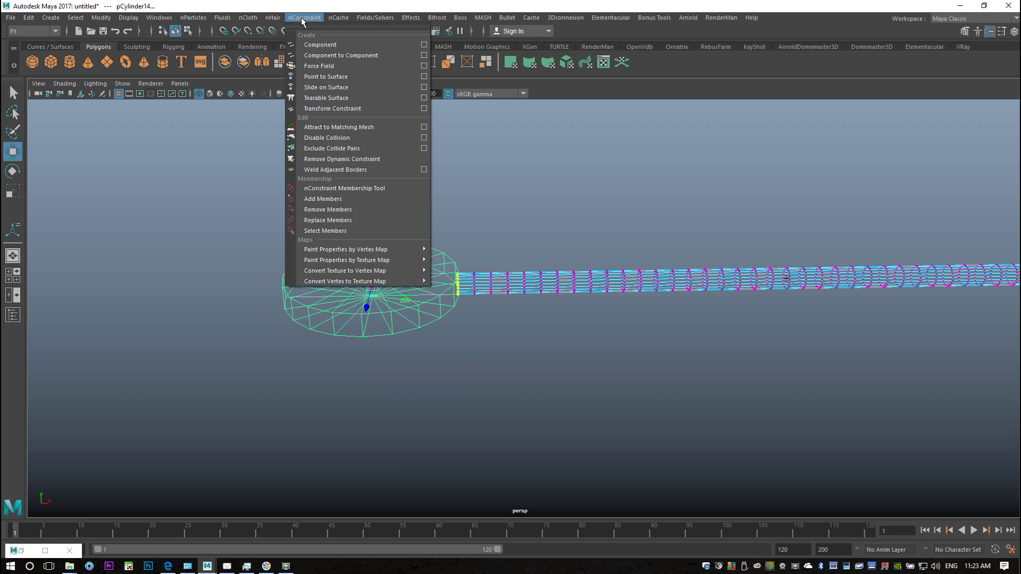
click(369, 76)
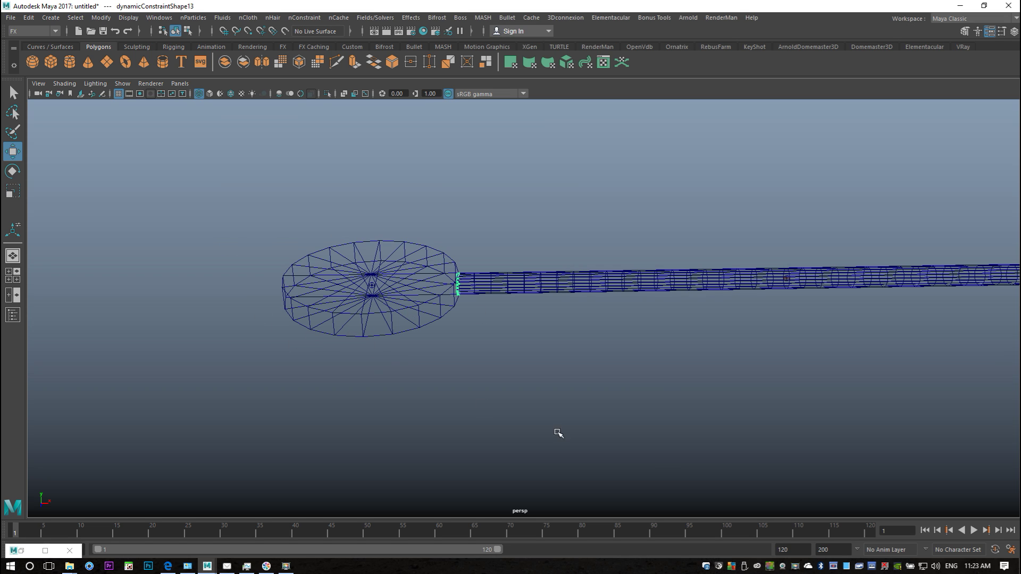
Play the simulation and stop at frame 22 once the pinned tube droops.
click(973, 530)
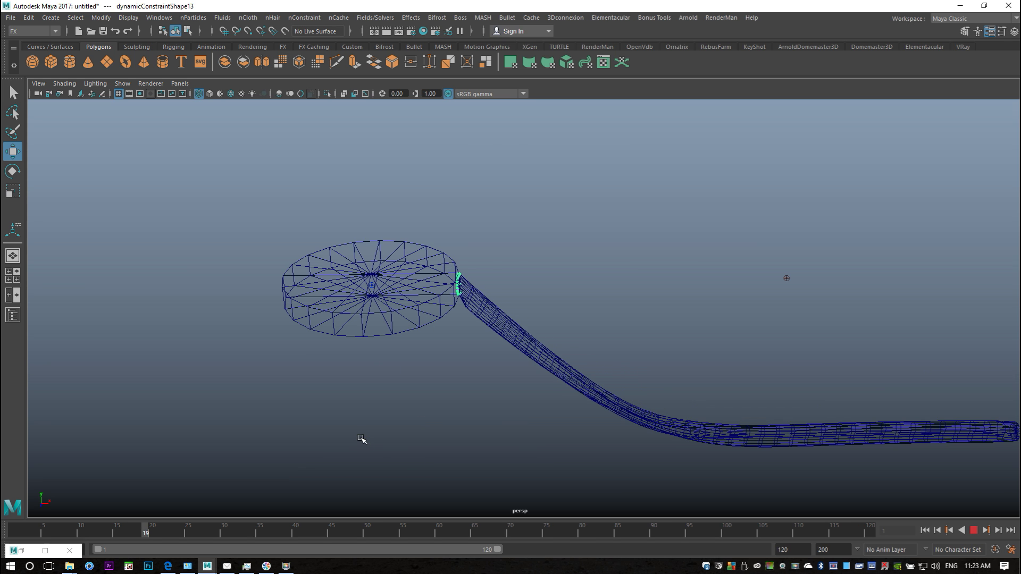
click(973, 530)
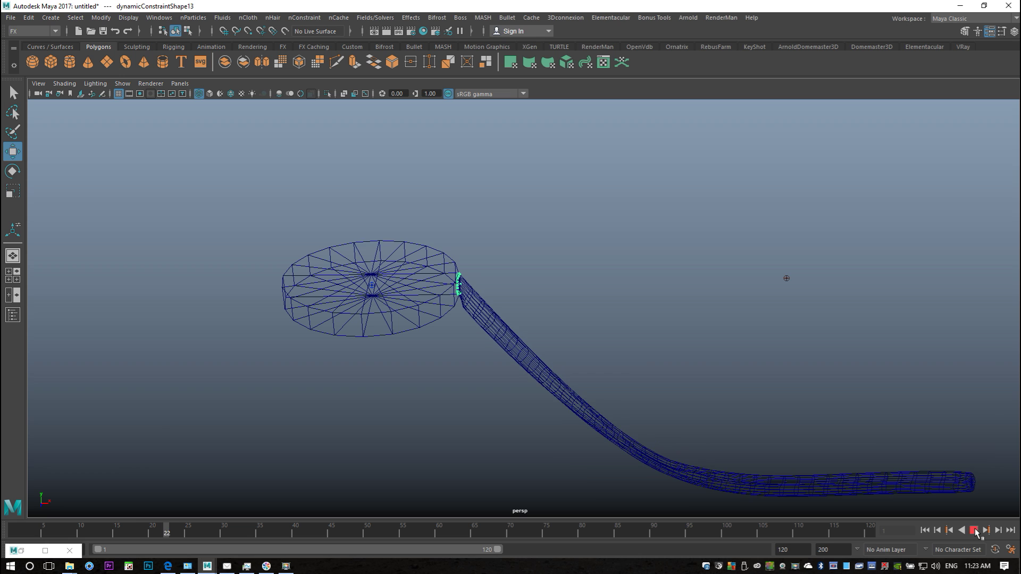
Rewind to frame 1 and delete the test tube and its disc.
click(925, 530)
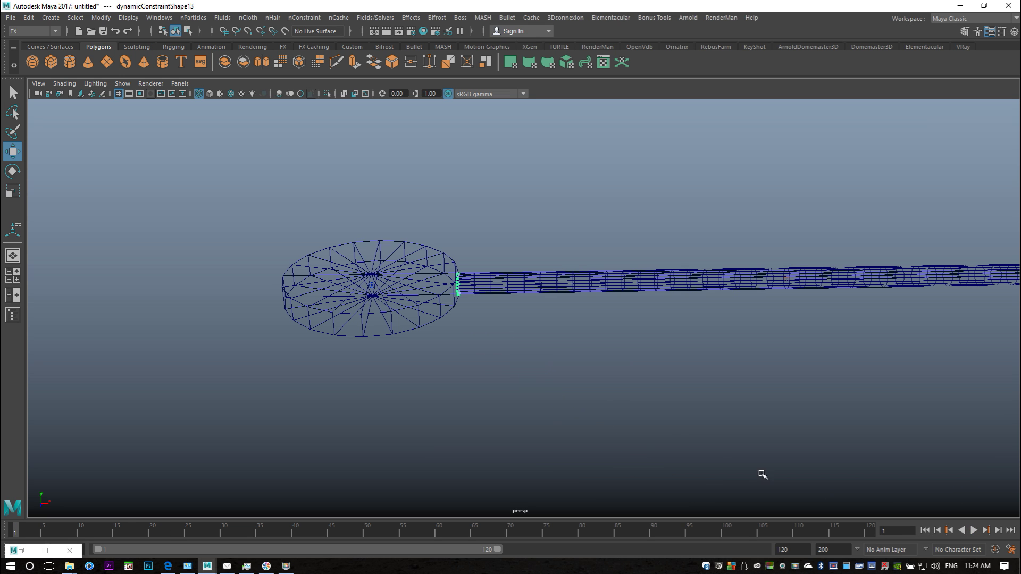
scroll(455, 367, down, 4)
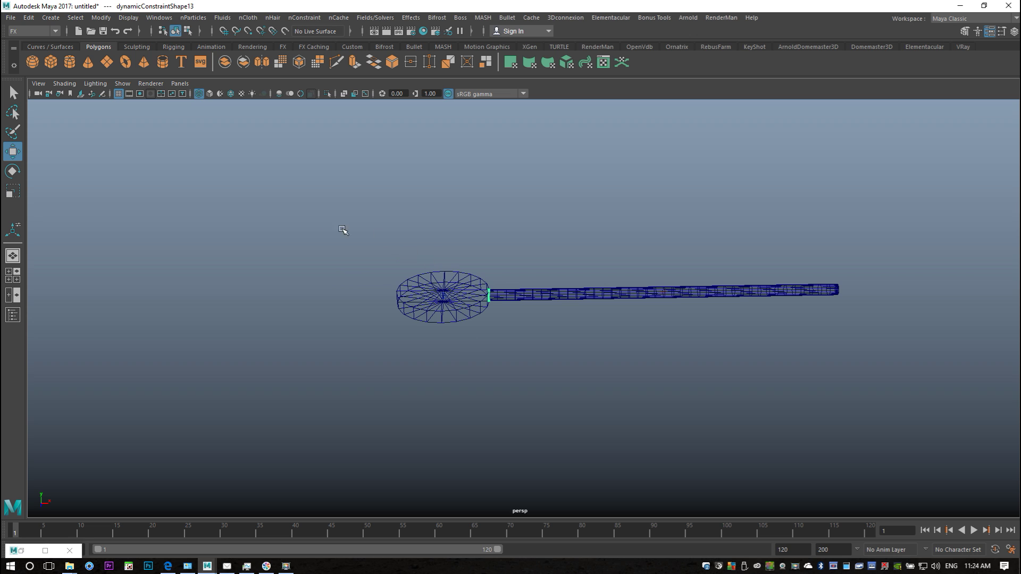
drag(306, 216, 875, 392)
right_drag(561, 210, 479, 234)
click(641, 340)
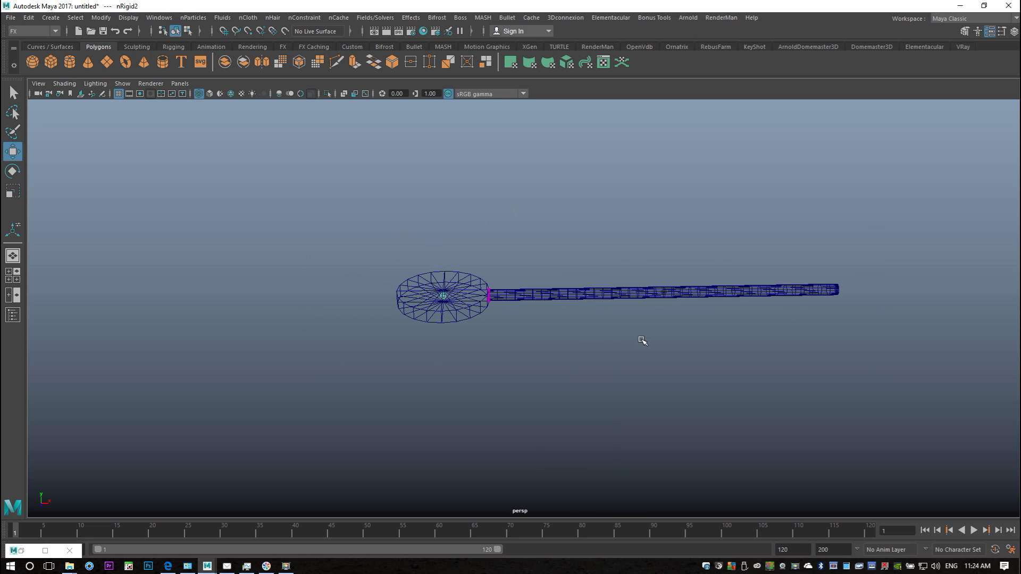
mouse_move(378, 260)
mouse_down()
mouse_move(845, 385)
mouse_move(830, 388)
mouse_up()
click(628, 292)
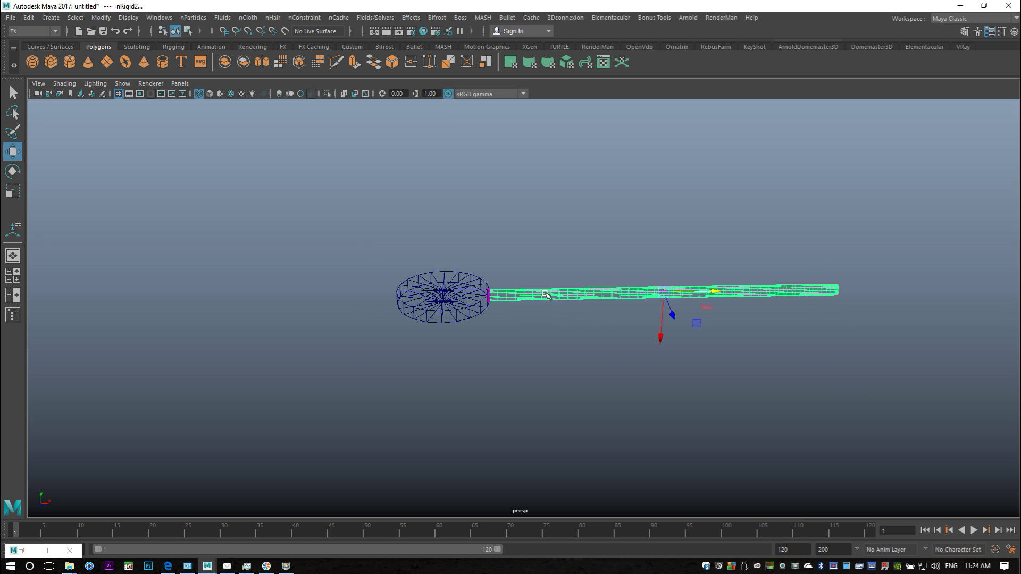
key(Delete)
click(460, 295)
key(Delete)
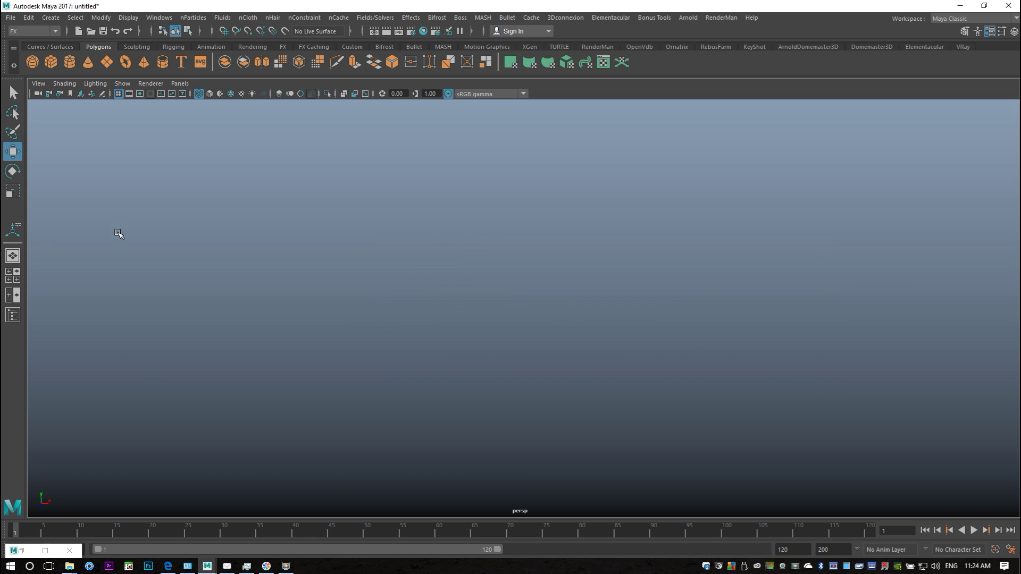
Use Display > Show > All to unhide the rod ring and grid, and orbit to frame it.
click(132, 19)
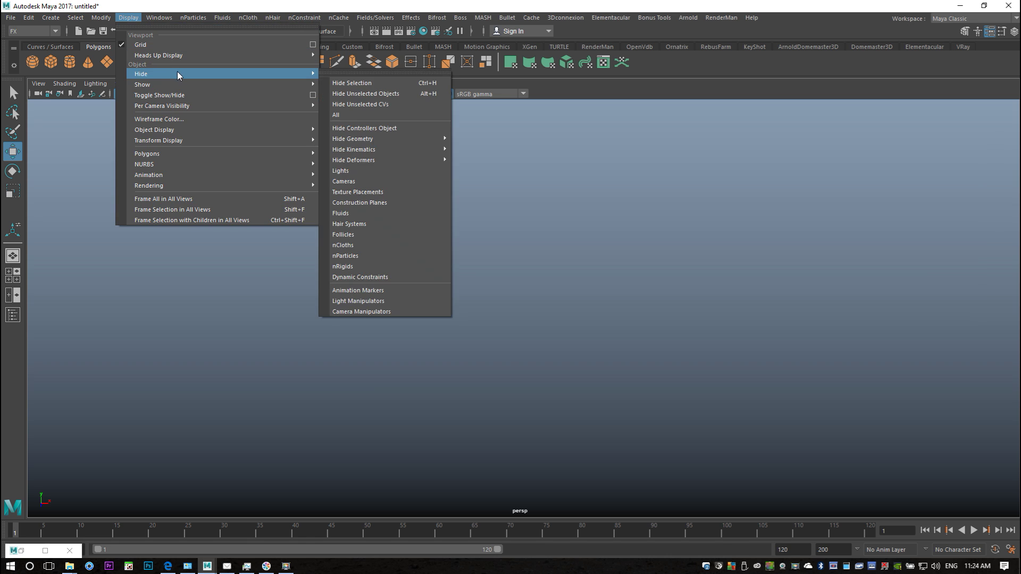
mouse_move(191, 83)
click(355, 138)
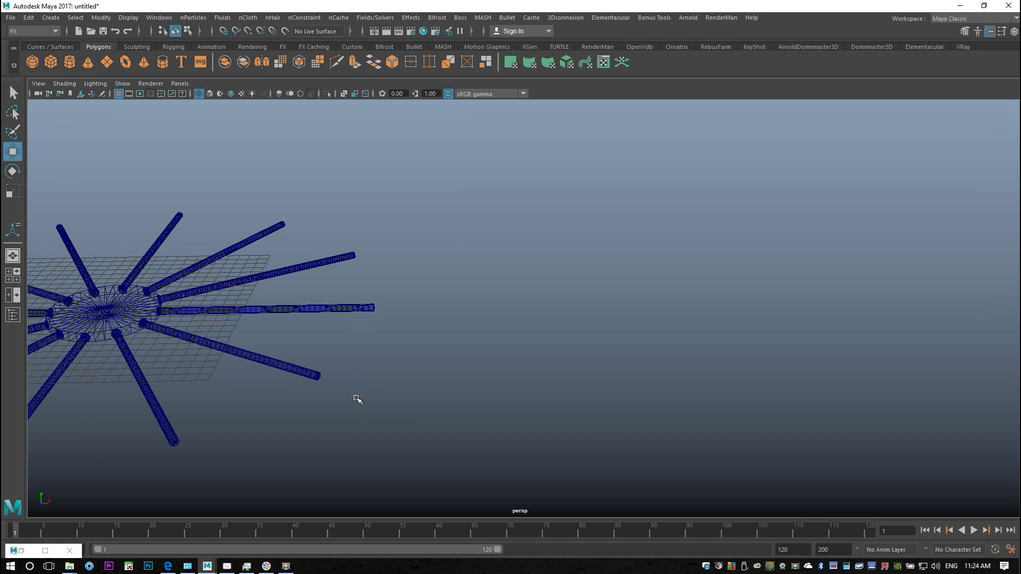
alt+drag(354, 400, 667, 377)
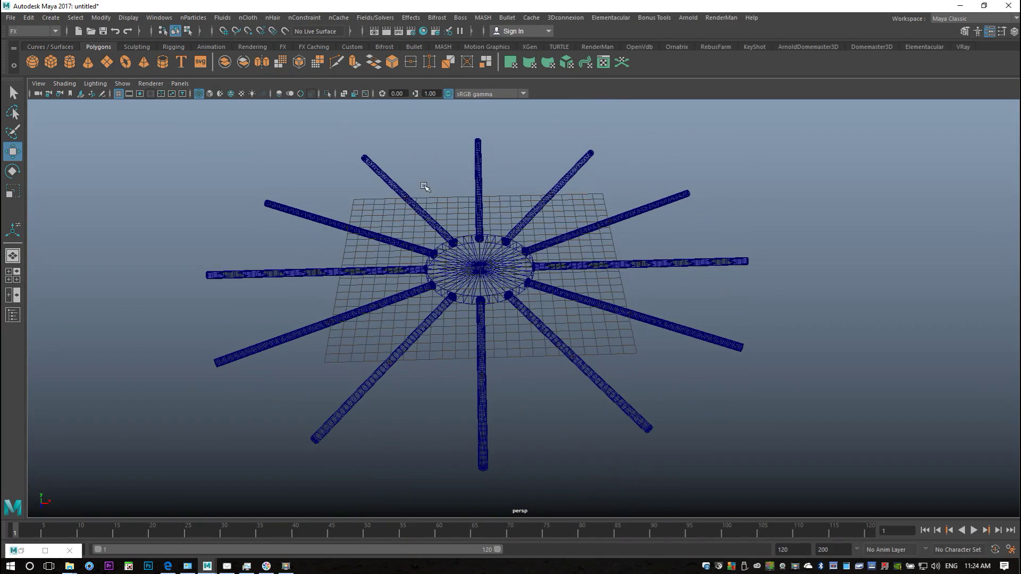
alt+drag(572, 349, 586, 383)
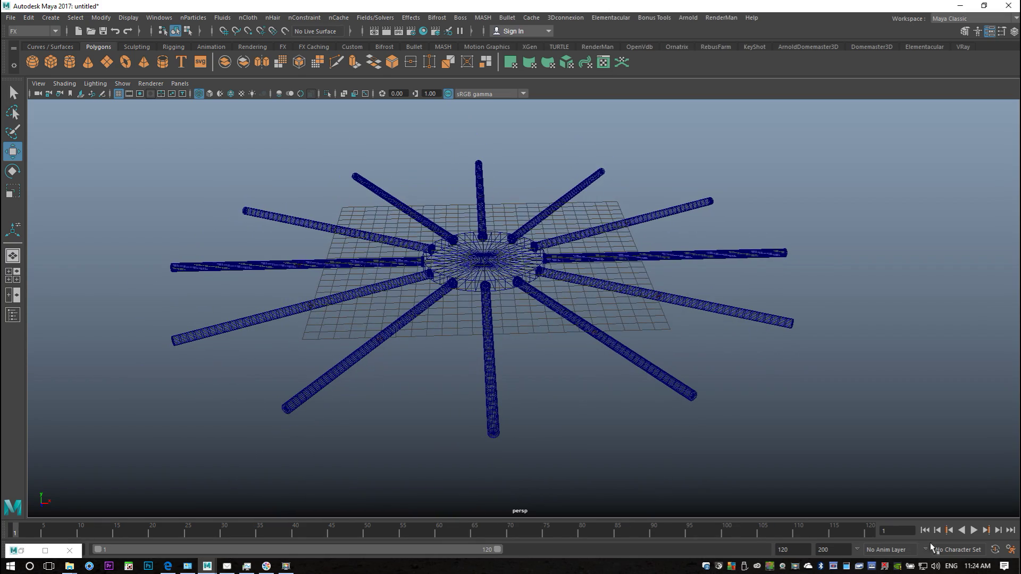
Play the rod simulation to frame 27, then rewind to frame 1.
click(973, 530)
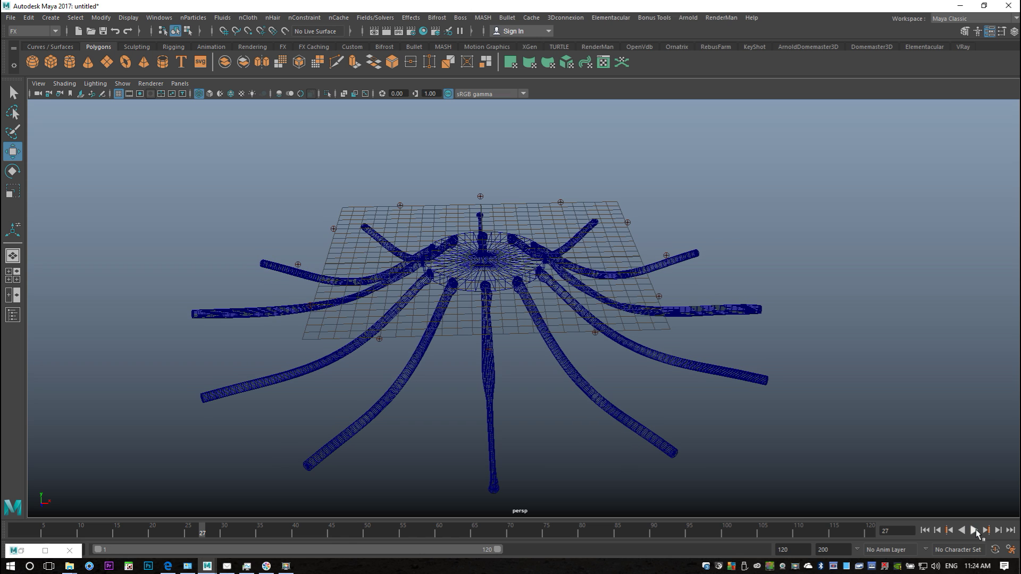
click(977, 531)
click(924, 531)
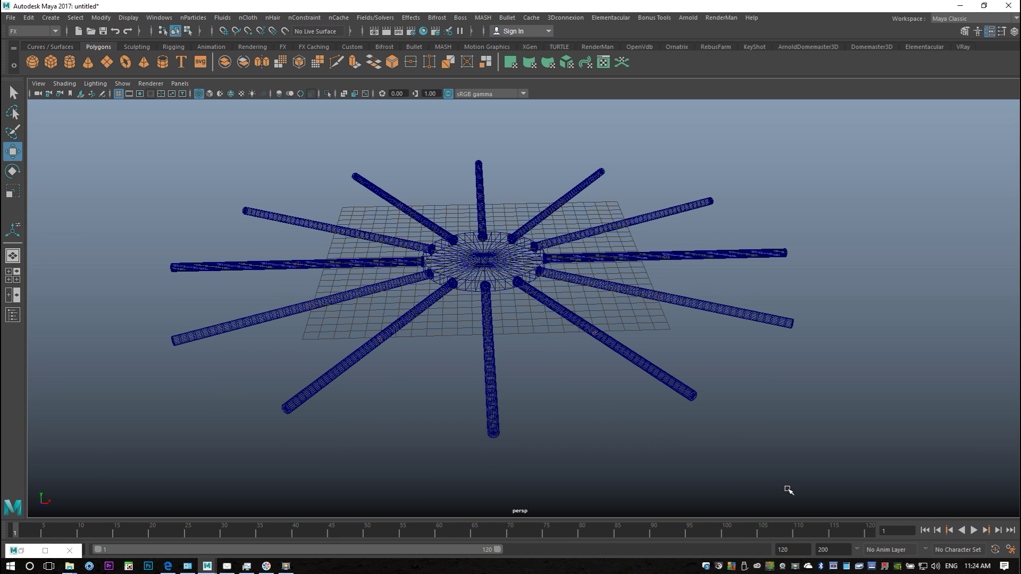
Dismiss the mail notification and floating window, reframe the ring, and select the central disc pCylinder1.
mouse_move(620, 439)
alt+mouse_down()
mouse_move(611, 468)
mouse_move(611, 433)
mouse_move(617, 455)
alt+mouse_up()
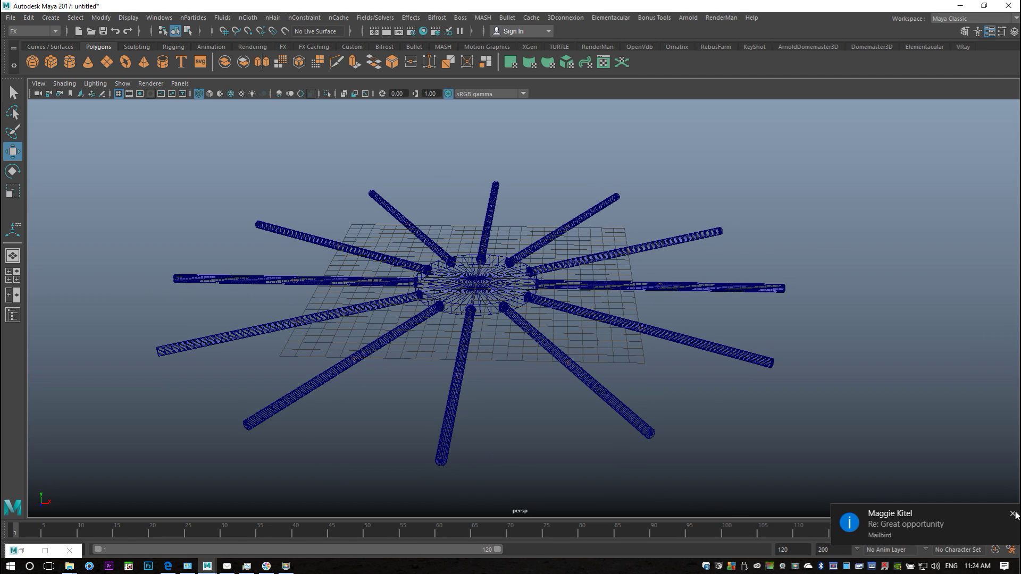
click(1012, 514)
alt+middle_drag(641, 473, 646, 449)
click(70, 551)
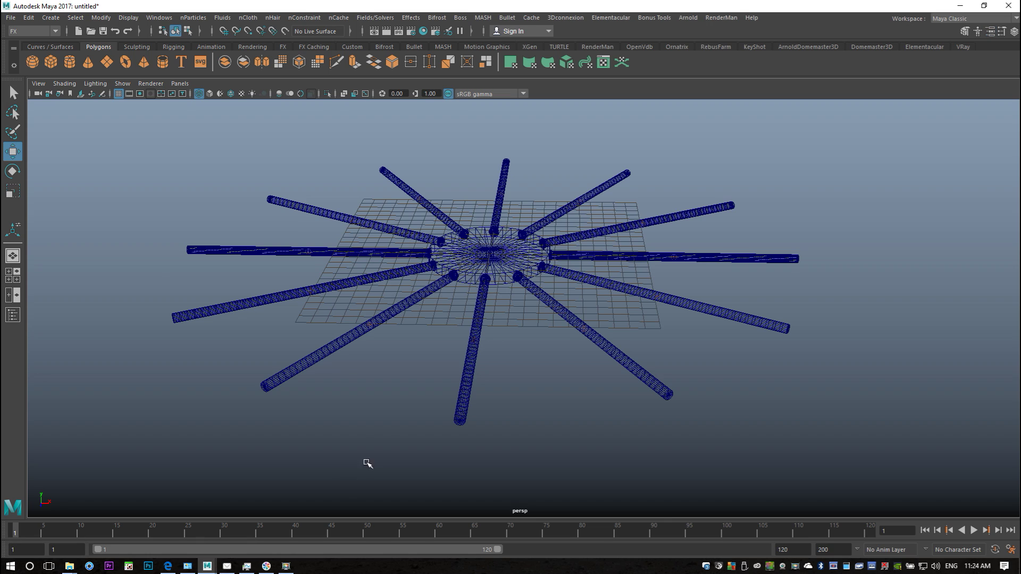
alt+middle_drag(383, 440, 368, 474)
alt+drag(344, 461, 371, 441)
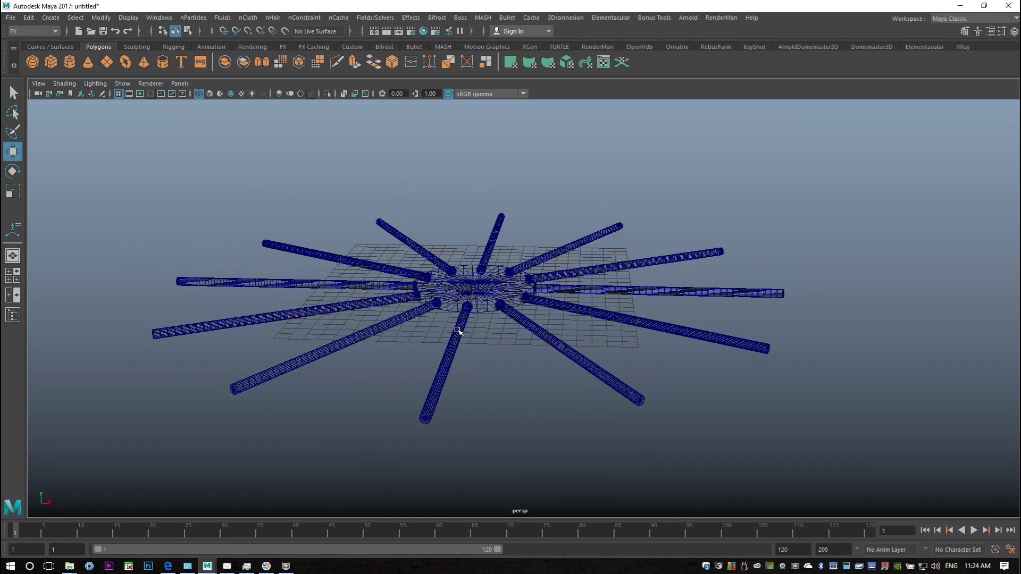
click(484, 303)
alt+middle_drag(490, 382, 507, 423)
Animate the central disc from frame 1 rising above the grid by frame 20.
click(22, 529)
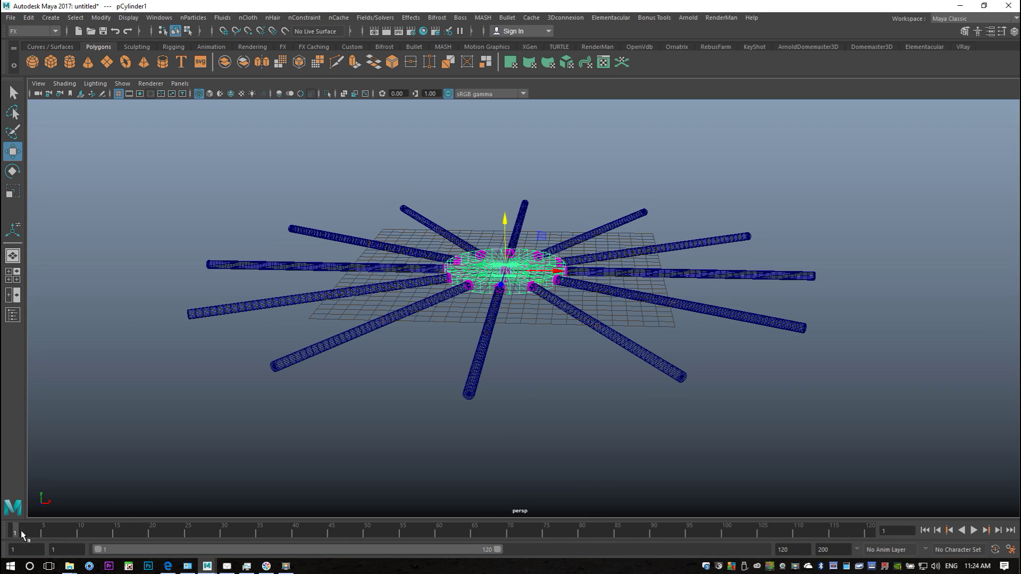
click(14, 529)
drag(69, 532, 149, 537)
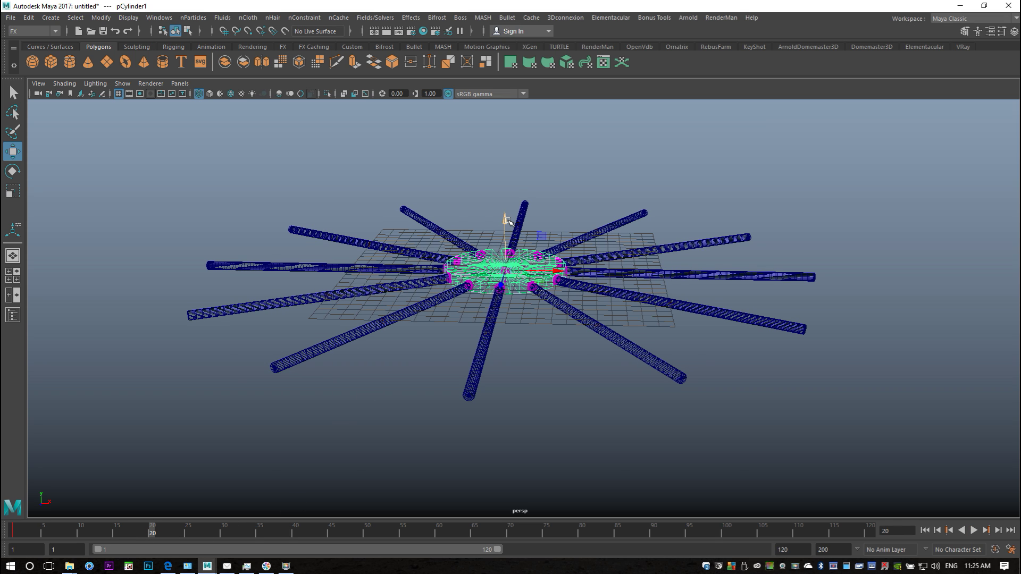
drag(507, 220, 505, 108)
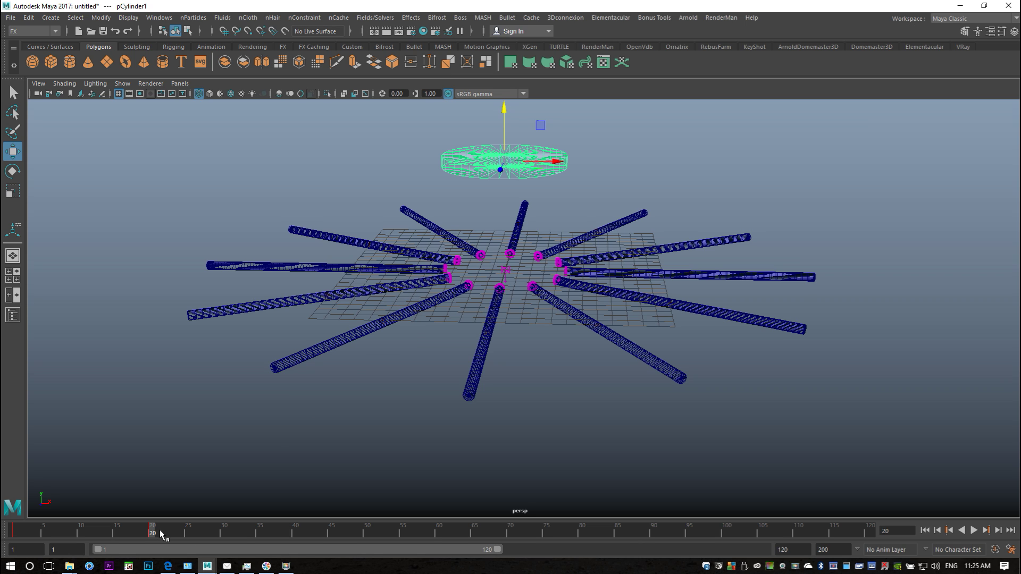
Jump to frame 39 and play the simulation to watch the rods arch below the raised disc.
click(292, 531)
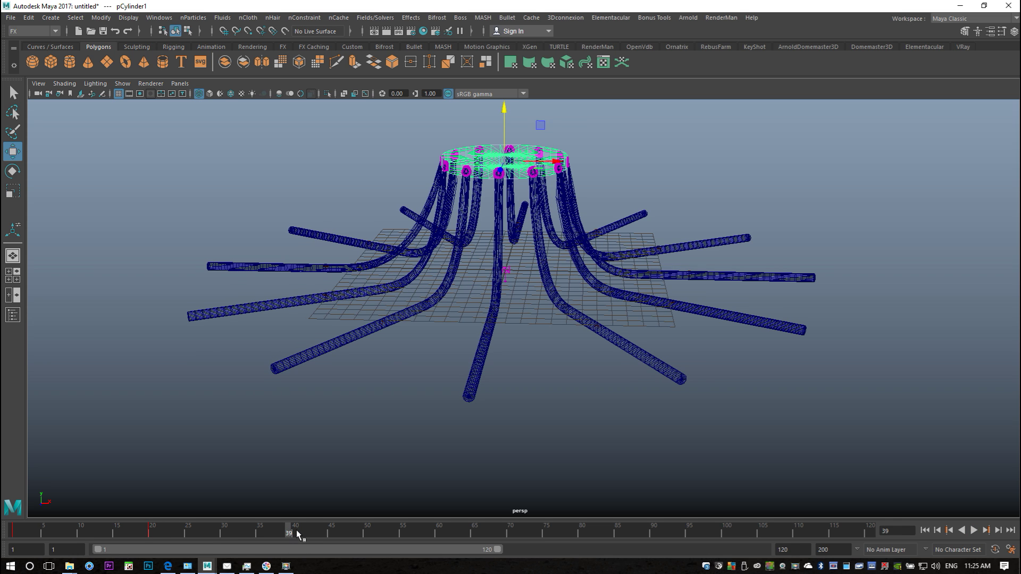
key(alt+v)
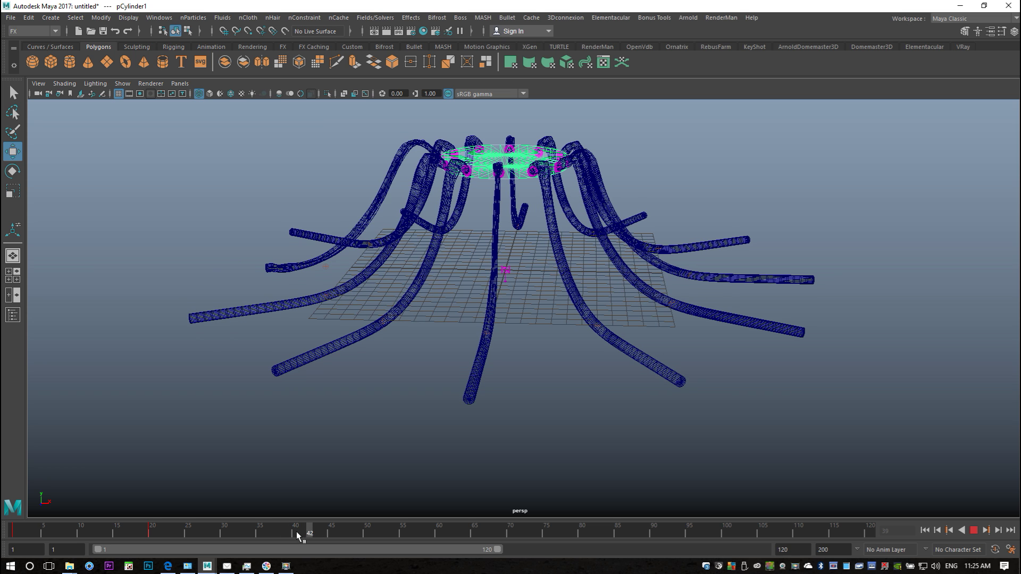
key(alt+v)
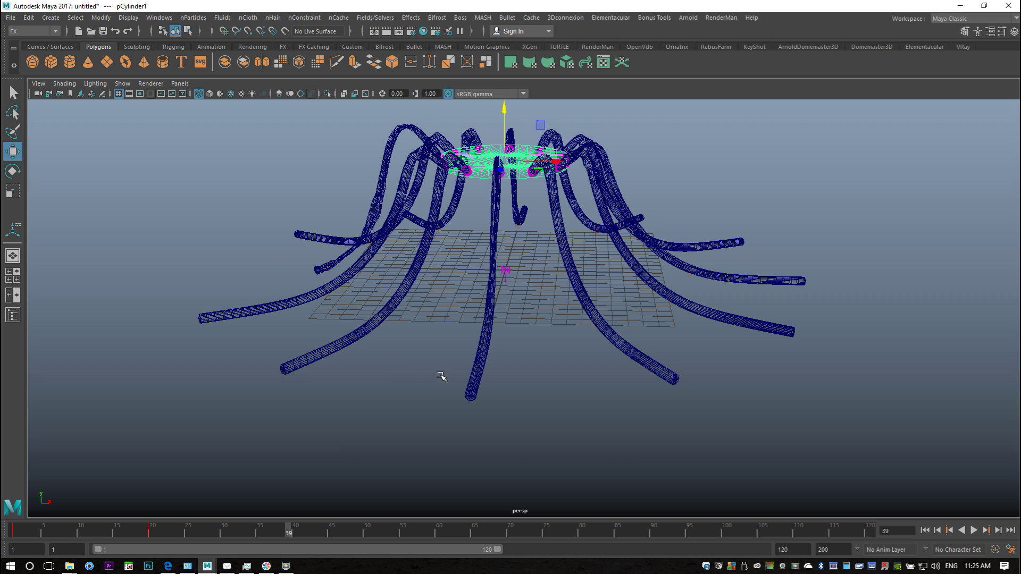
alt+drag(442, 376, 454, 456)
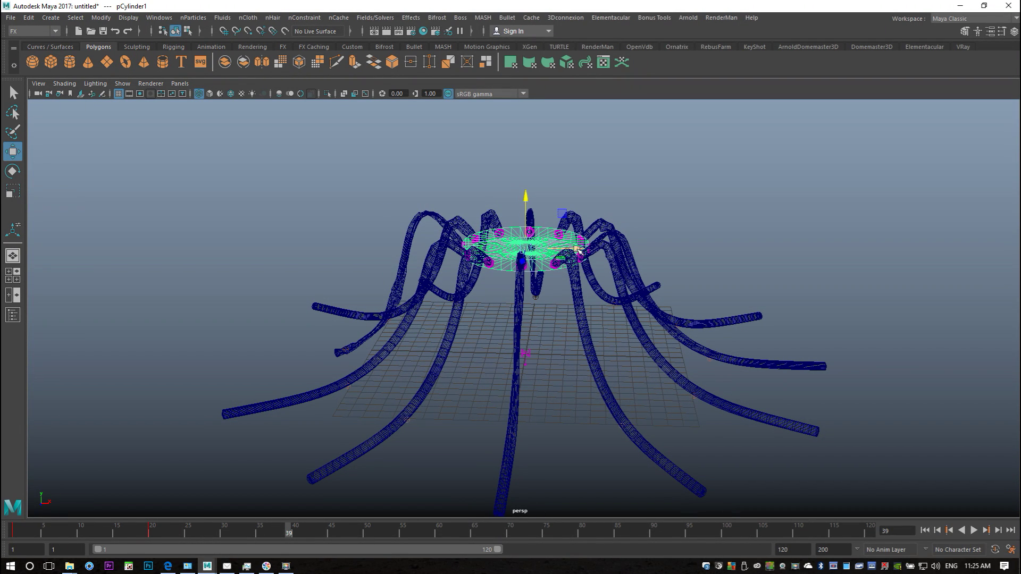
Slide the disc left at frame 39, then lift it higher around frame 70 during playback.
drag(578, 249, 381, 260)
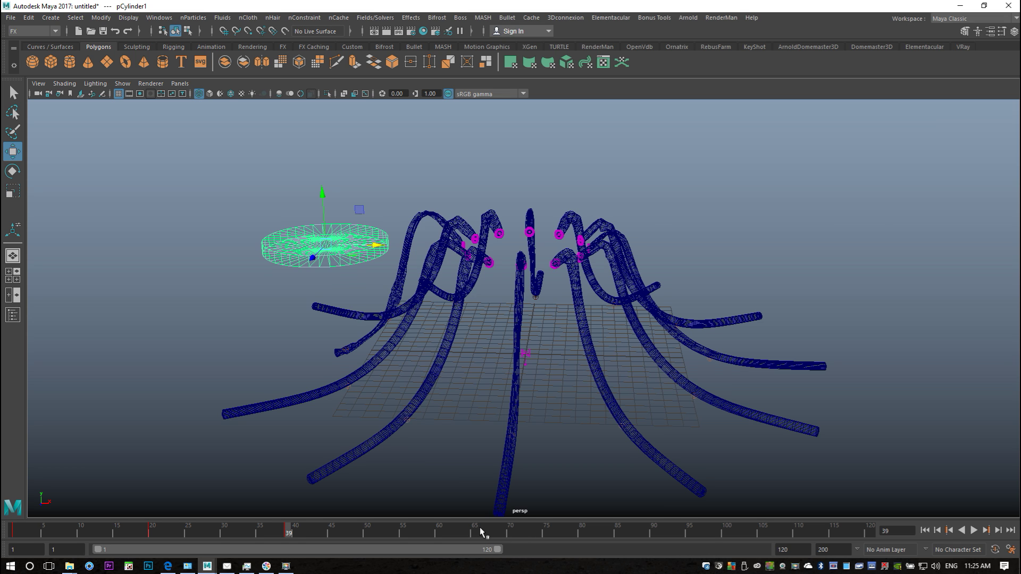
key(alt+v)
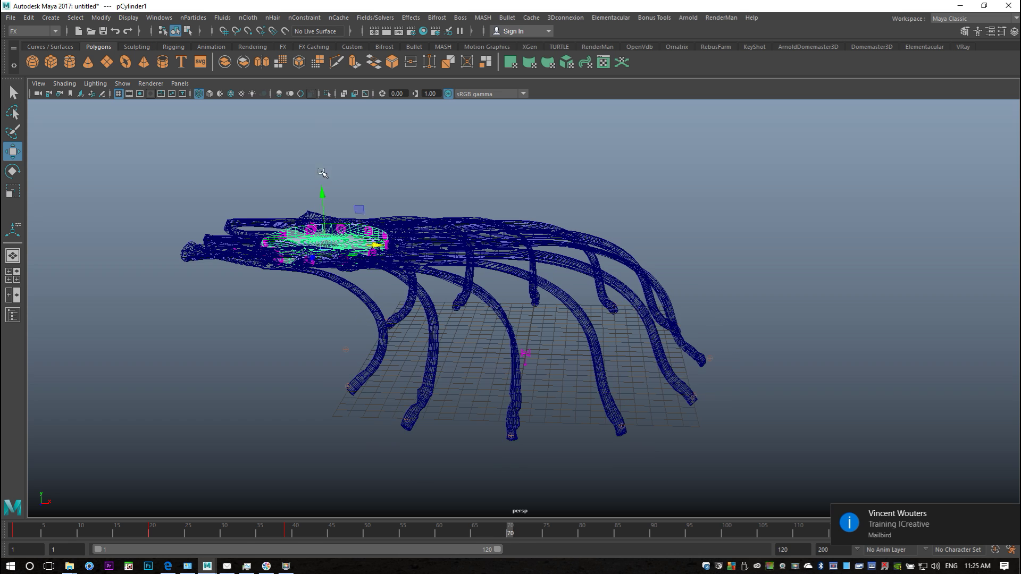
drag(321, 193, 317, 102)
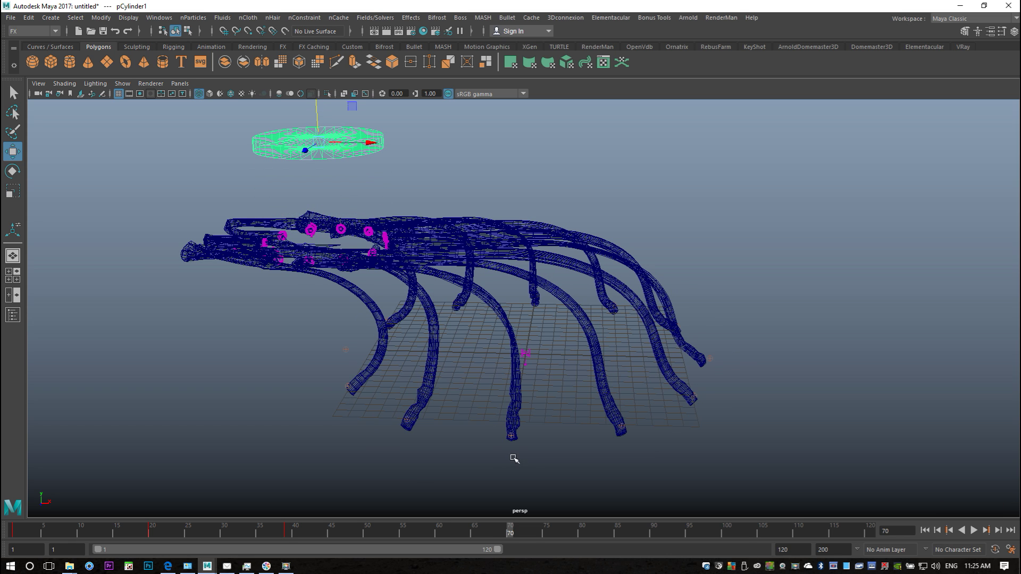
Rewind the timeline to frame 1 and play the full nCloth simulation.
click(925, 530)
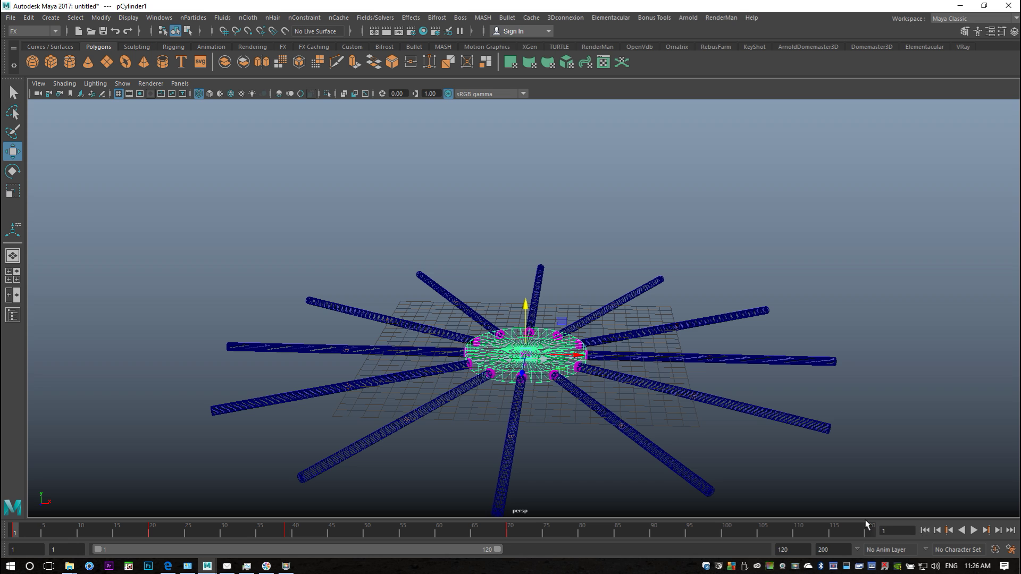
click(974, 530)
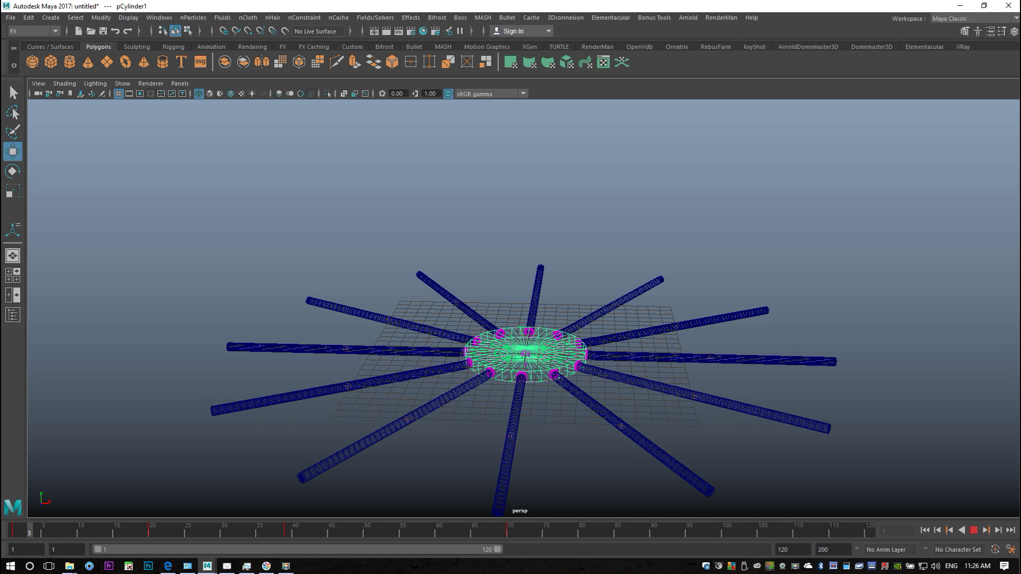